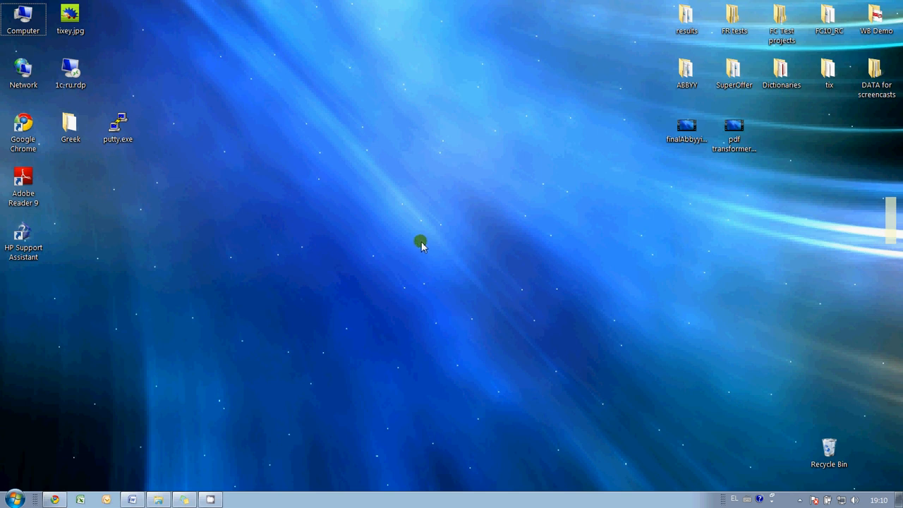
- Bring up the FineReader sample folder in Explorer and inspect the image files, including the JPEG
{"action": "left_click", "coordinate": [377, 241]}
{"action": "left_click", "coordinate": [158, 499]}
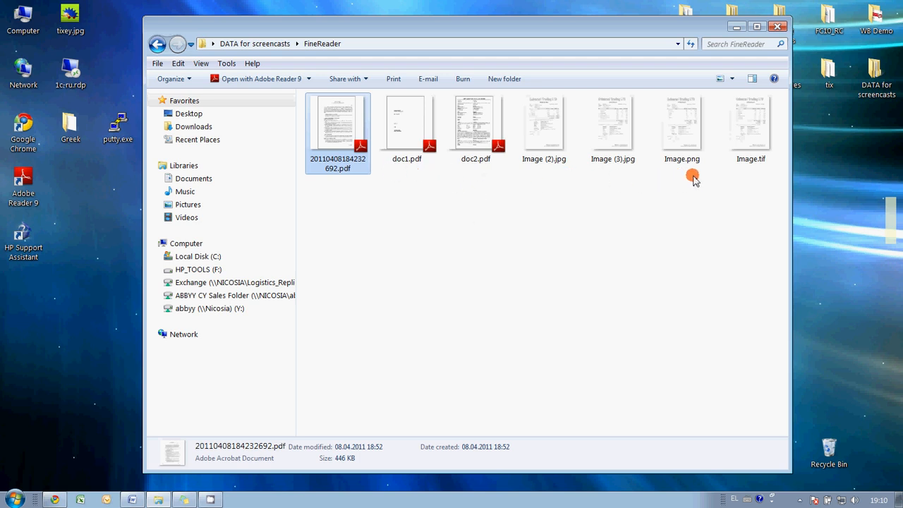
{"action": "left_click", "coordinate": [752, 146]}
{"action": "left_click", "coordinate": [687, 134]}
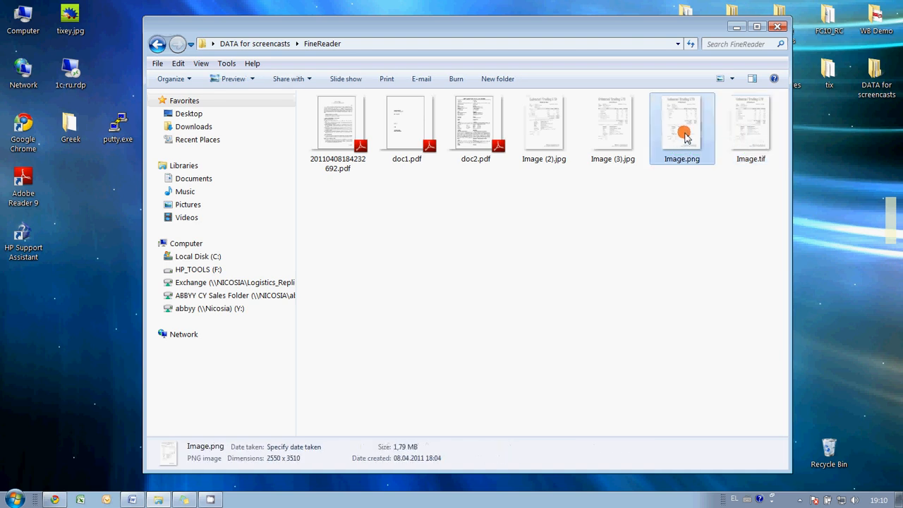
{"action": "left_click", "coordinate": [622, 136]}
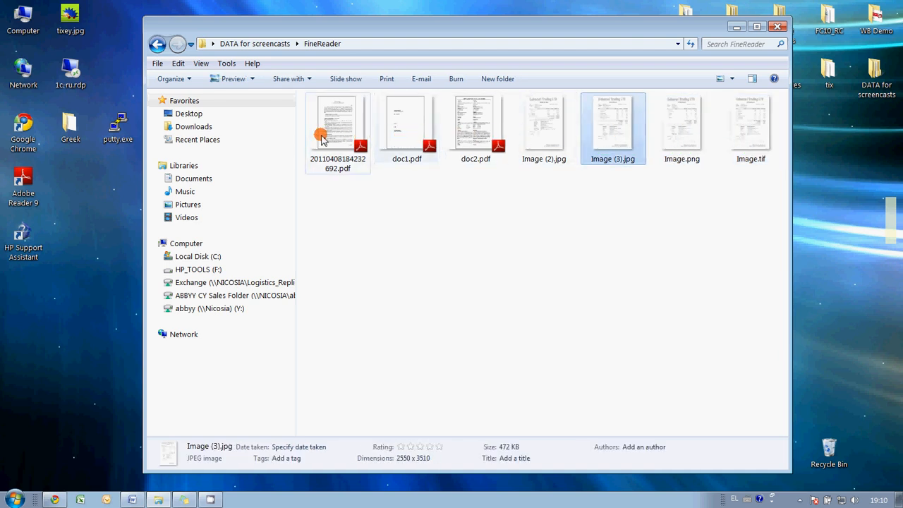
- Open doc2.pdf from the sample folder for viewing in Adobe Reader
{"action": "double_click", "coordinate": [446, 138]}
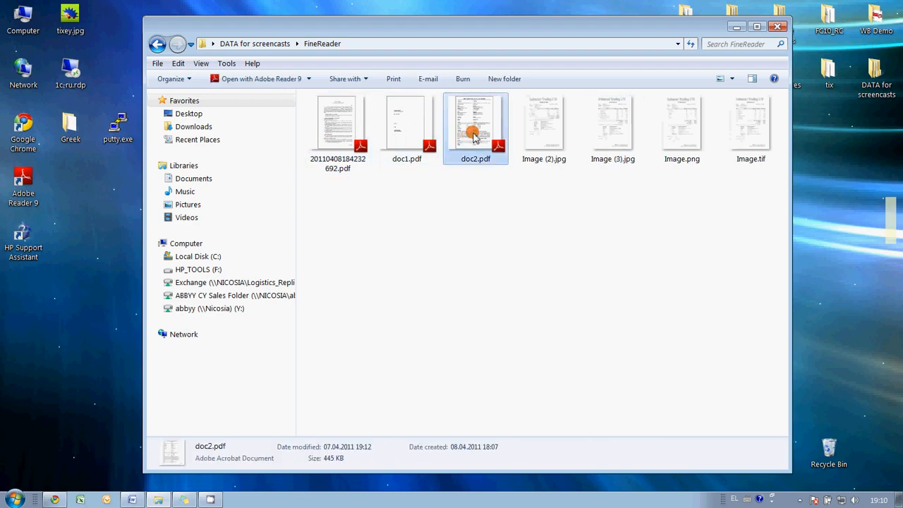
{"action": "scroll", "coordinate": [435, 179], "scroll_direction": "down", "scroll_amount": 5}
{"action": "scroll", "coordinate": [433, 177], "scroll_direction": "down", "scroll_amount": 5}
{"action": "scroll", "coordinate": [432, 177], "scroll_direction": "down", "scroll_amount": 3}
{"action": "scroll", "coordinate": [429, 178], "scroll_direction": "down", "scroll_amount": 3}
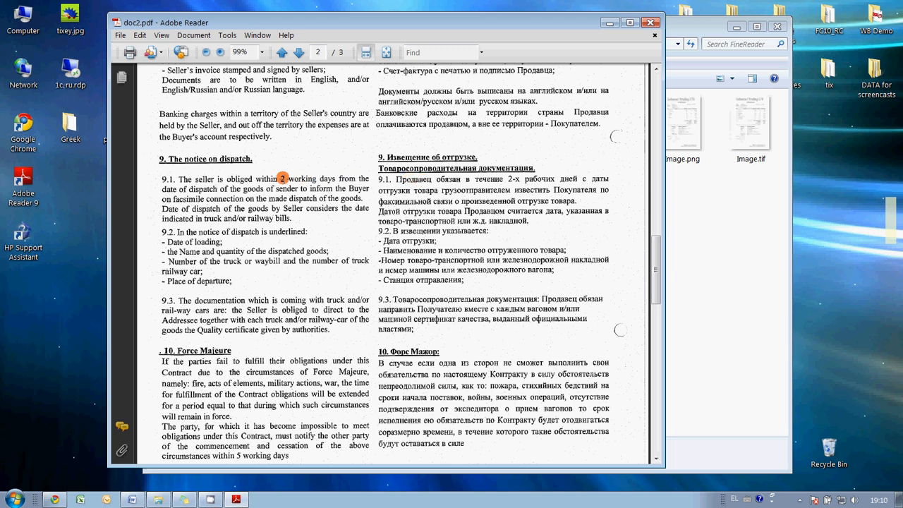
- Try selecting and searching the contract text in doc2.pdf, find none, and close Adobe Reader
{"action": "left_click_drag", "start_coordinate": [273, 169], "coordinate": [375, 246]}
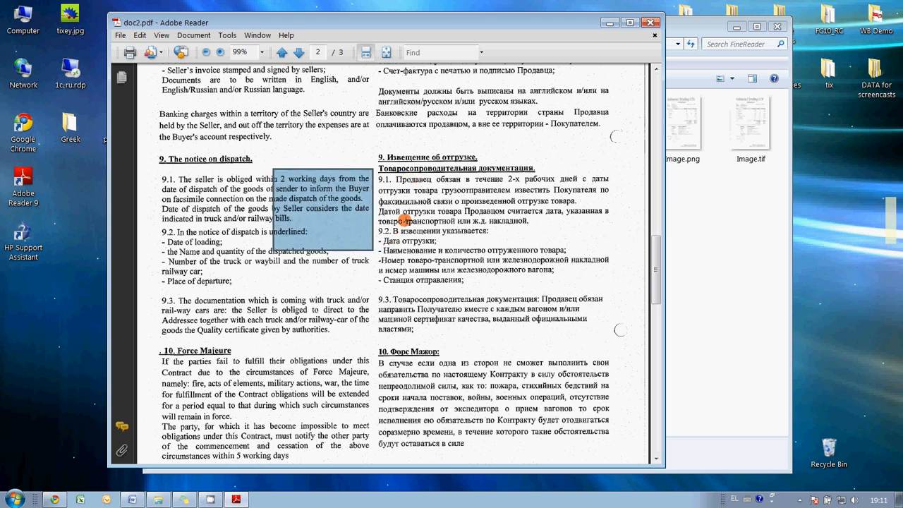
{"action": "left_click", "coordinate": [432, 53]}
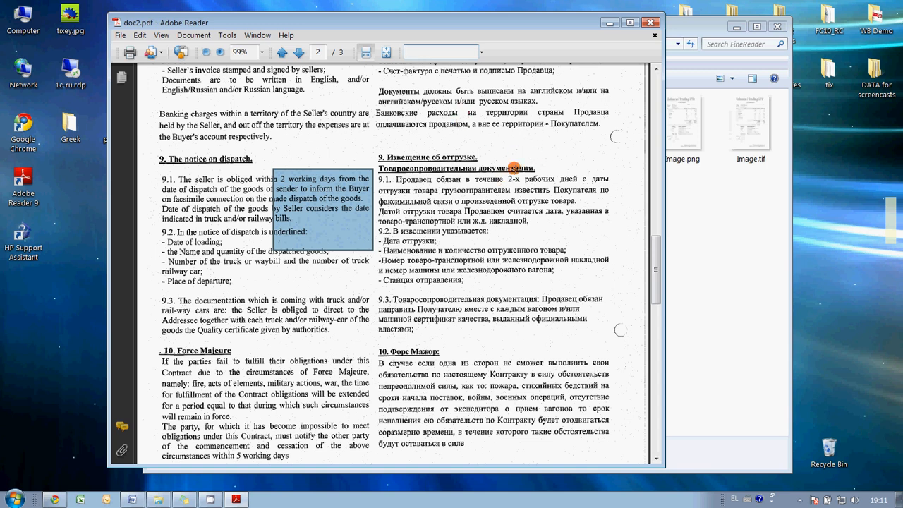
{"action": "left_click", "coordinate": [651, 24]}
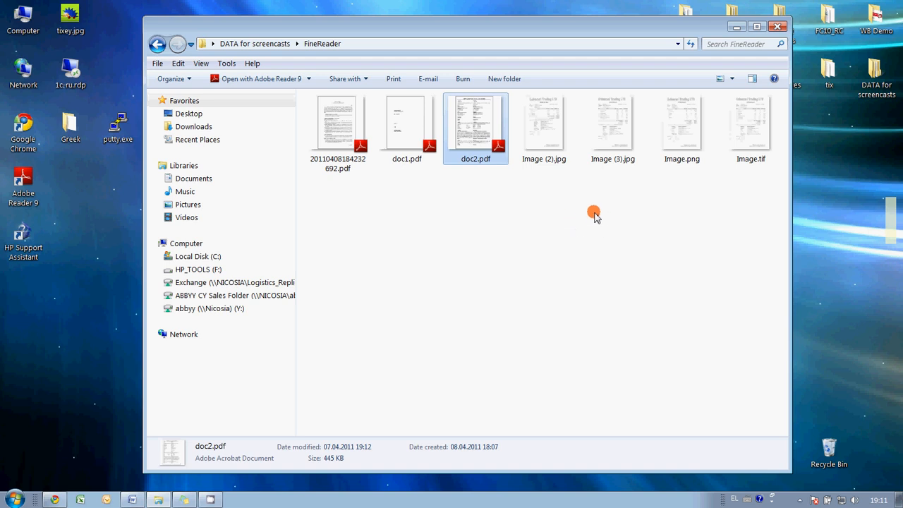
- Launch ABBYY FineReader 10 from Start > All Programs > ABBYY FineReader 10
{"action": "left_click", "coordinate": [14, 500]}
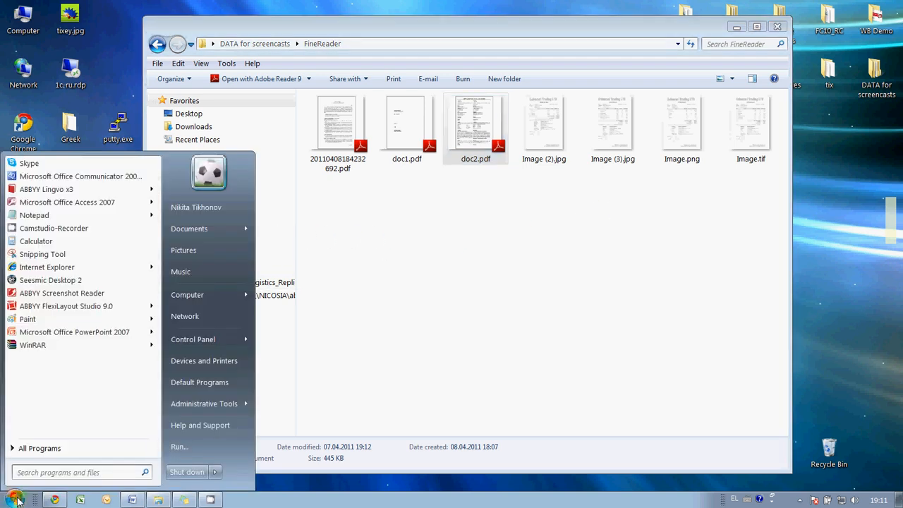
{"action": "left_click", "coordinate": [35, 448]}
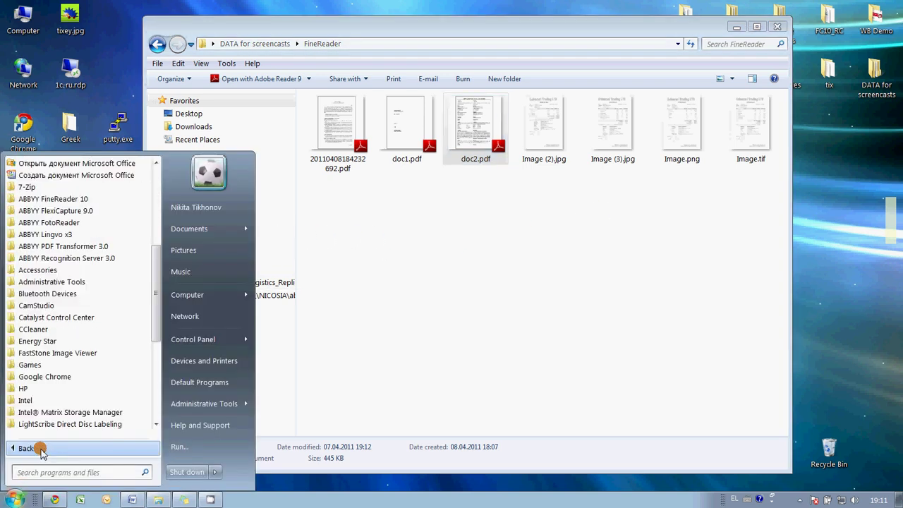
{"action": "left_click", "coordinate": [76, 199]}
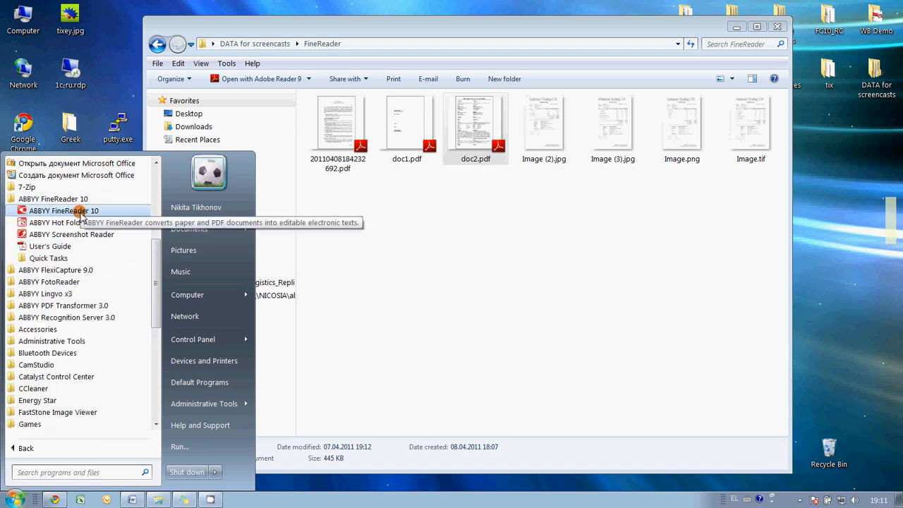
{"action": "left_click", "coordinate": [82, 211]}
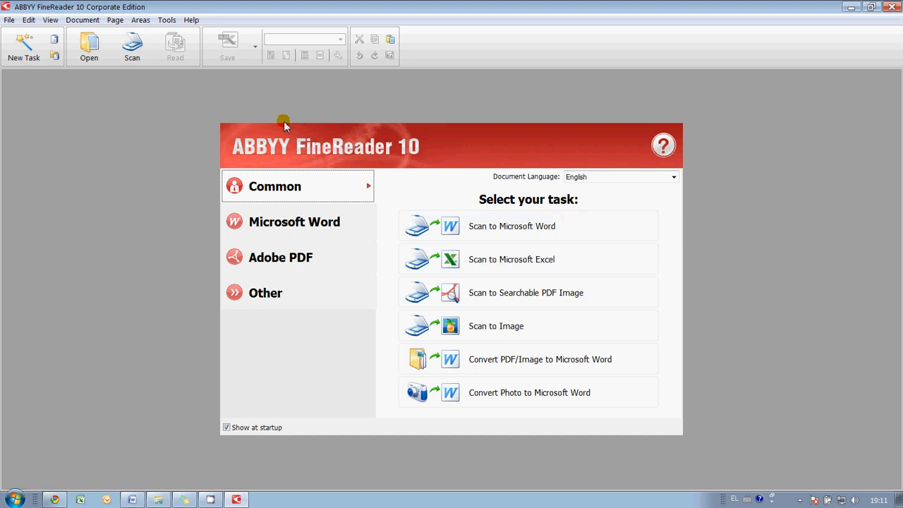
- Scan a purchase order page into a new FineReader document with the current scanner settings
{"action": "left_click", "coordinate": [133, 48]}
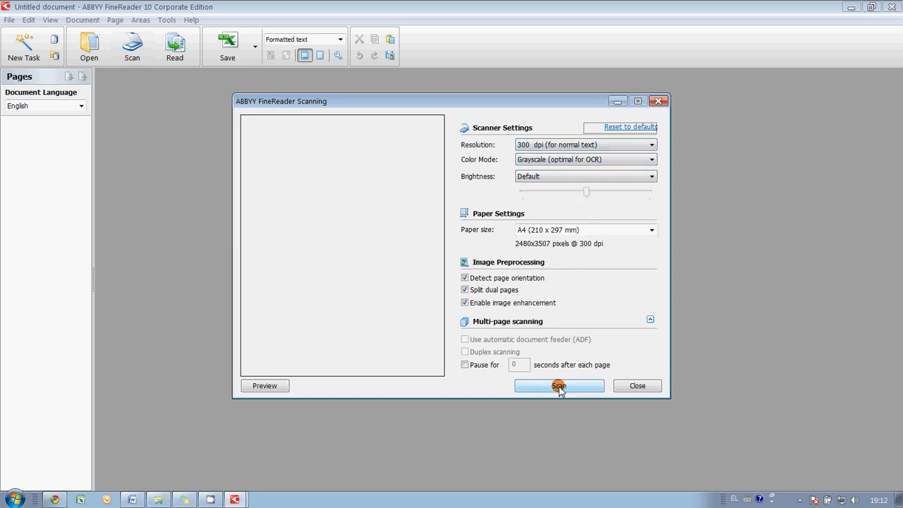
{"action": "left_click", "coordinate": [559, 387]}
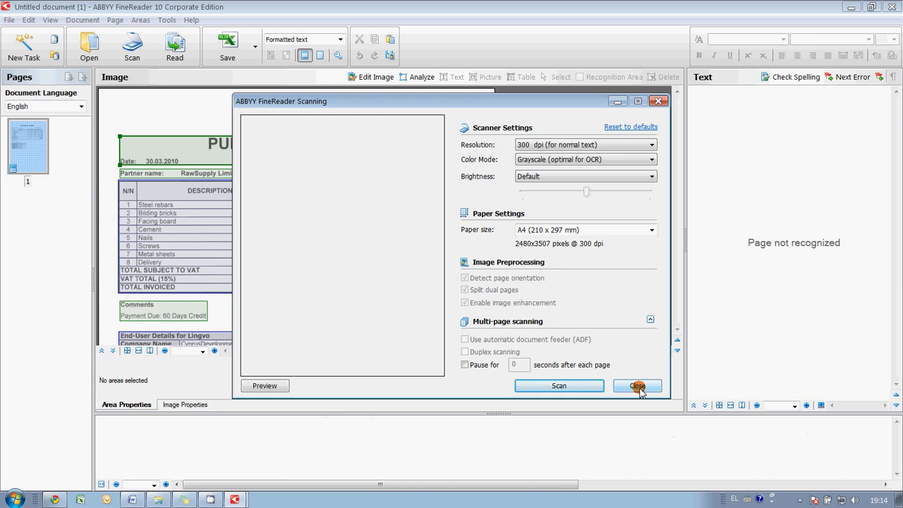
- Close the scanning window, draw a Comments recognition area and undo it again
{"action": "left_click", "coordinate": [638, 388]}
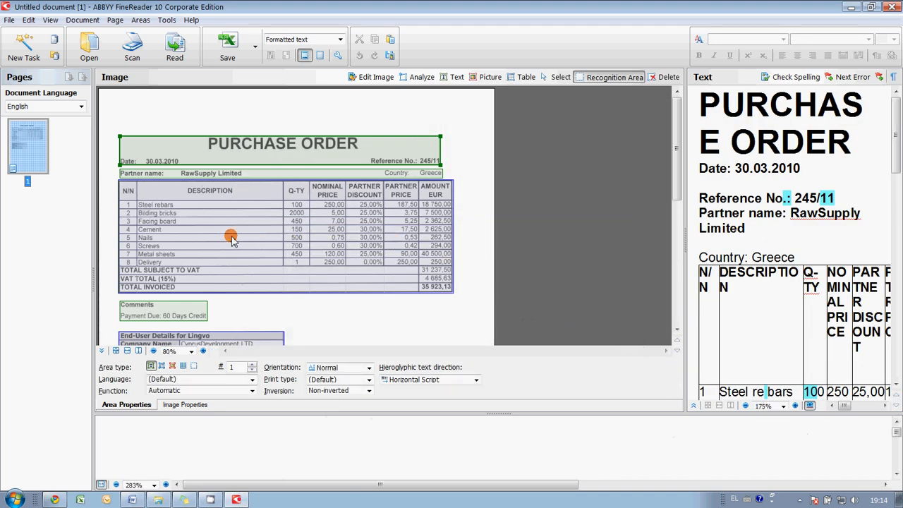
{"action": "scroll", "coordinate": [273, 216], "scroll_direction": "down", "scroll_amount": 3}
{"action": "scroll", "coordinate": [275, 213], "scroll_direction": "down", "scroll_amount": 2}
{"action": "scroll", "coordinate": [276, 216], "scroll_direction": "up", "scroll_amount": 5}
{"action": "scroll", "coordinate": [421, 213], "scroll_direction": "down", "scroll_amount": 5}
{"action": "scroll", "coordinate": [416, 209], "scroll_direction": "down", "scroll_amount": 2}
{"action": "scroll", "coordinate": [374, 201], "scroll_direction": "up", "scroll_amount": 7}
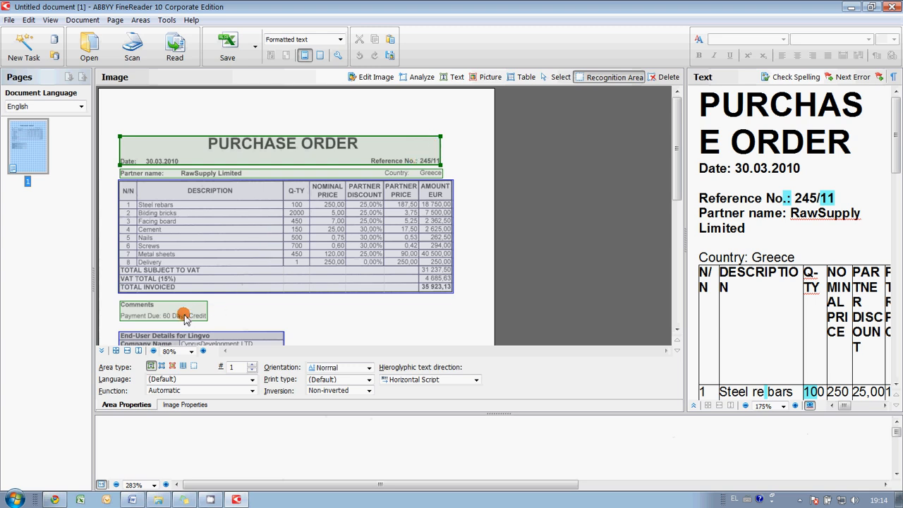
{"action": "scroll", "coordinate": [181, 309], "scroll_direction": "down", "scroll_amount": 2}
{"action": "scroll", "coordinate": [321, 278], "scroll_direction": "up", "scroll_amount": 2}
{"action": "left_click", "coordinate": [107, 120]}
{"action": "left_click_drag", "start_coordinate": [107, 120], "coordinate": [457, 181]}
{"action": "scroll", "coordinate": [456, 178], "scroll_direction": "down", "scroll_amount": 4}
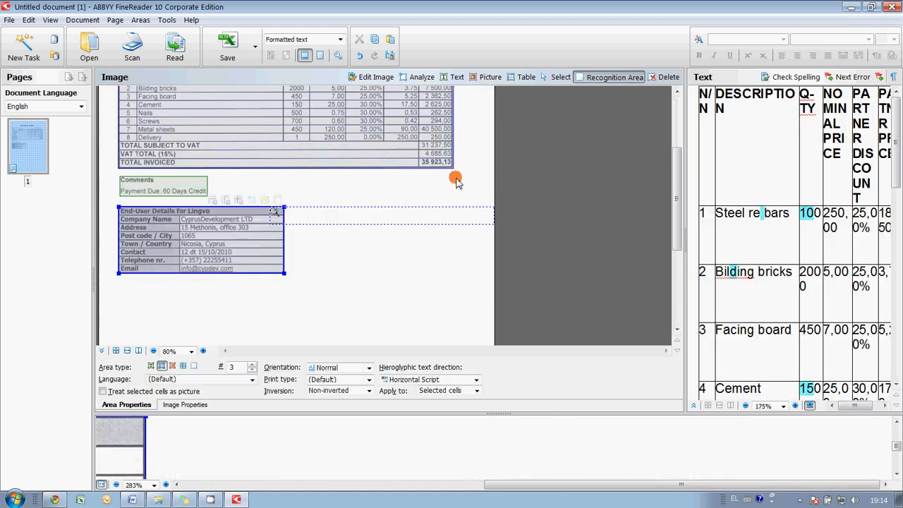
{"action": "scroll", "coordinate": [431, 194], "scroll_direction": "up", "scroll_amount": 4}
{"action": "scroll", "coordinate": [282, 247], "scroll_direction": "down", "scroll_amount": 2}
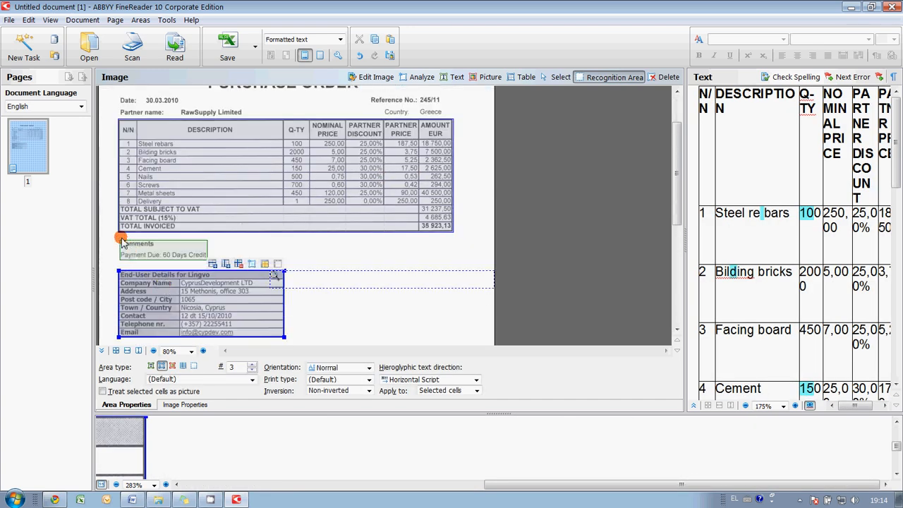
{"action": "scroll", "coordinate": [109, 242], "scroll_direction": "down", "scroll_amount": 2}
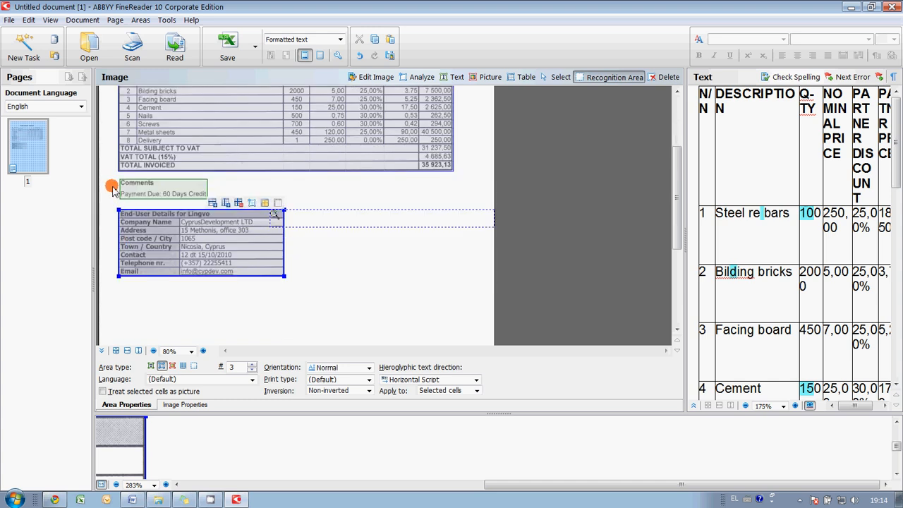
{"action": "mouse_move", "coordinate": [108, 179]}
{"action": "left_mouse_down"}
{"action": "mouse_move", "coordinate": [150, 192]}
{"action": "mouse_move", "coordinate": [314, 284]}
{"action": "left_mouse_up"}
{"action": "key", "text": "ctrl+z"}
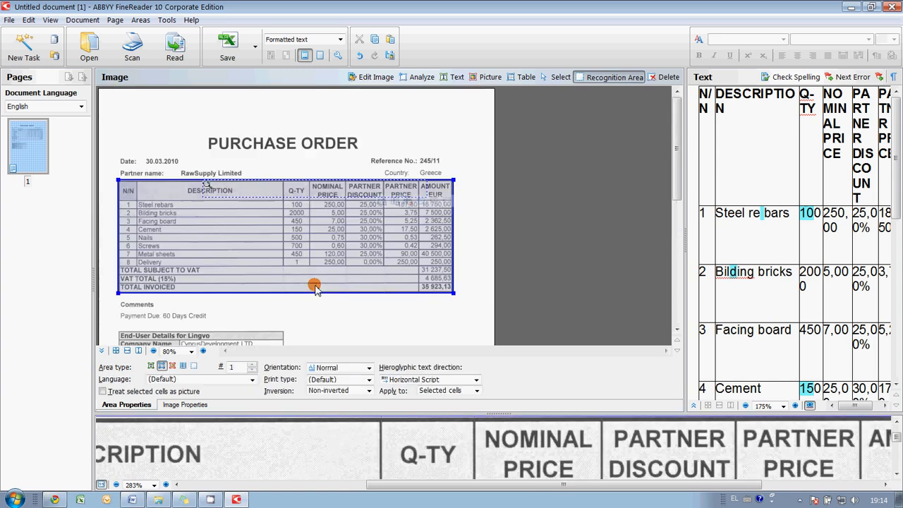
- Select the purchase order's item list table area and bring up its area actions
{"action": "left_click", "coordinate": [252, 192]}
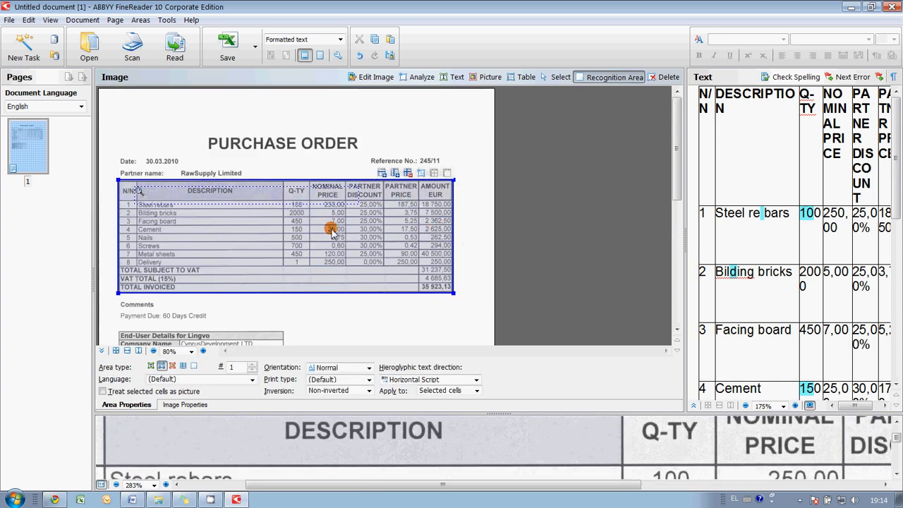
{"action": "right_click", "coordinate": [271, 220]}
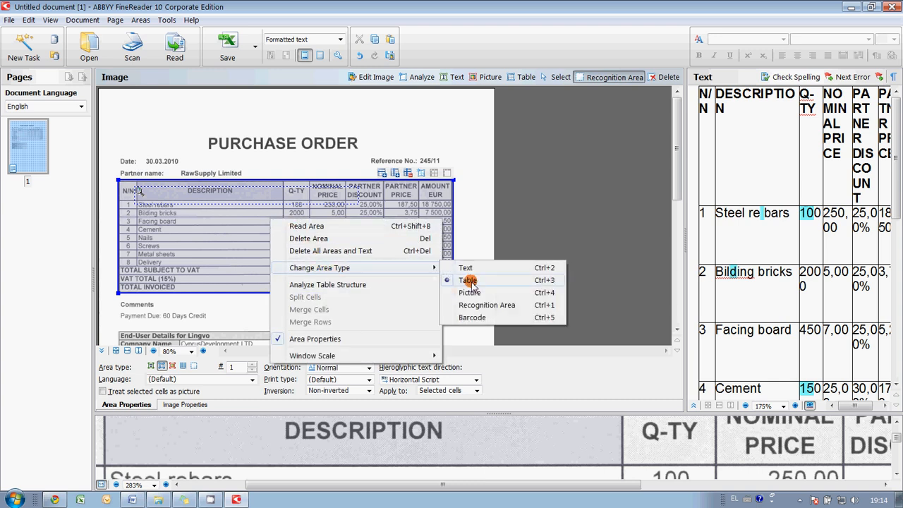
- Save the recognized purchase order as an XLSX workbook on the desktop, opening as Untitled.FR10.xlsx
{"action": "left_click", "coordinate": [277, 9]}
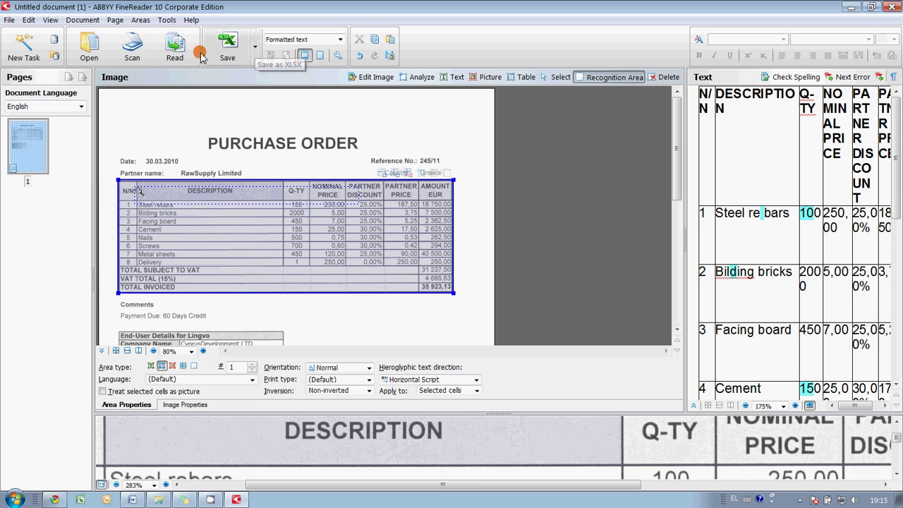
{"action": "left_click", "coordinate": [229, 50]}
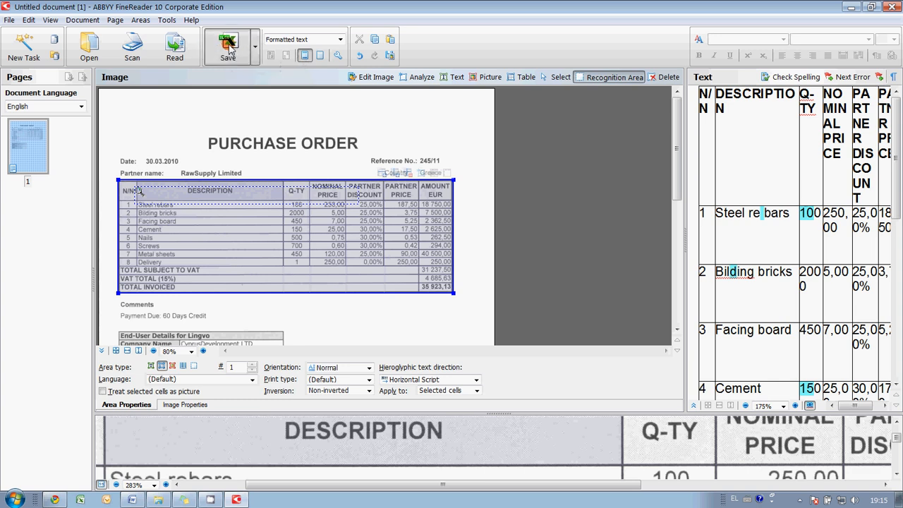
{"action": "left_click", "coordinate": [230, 48]}
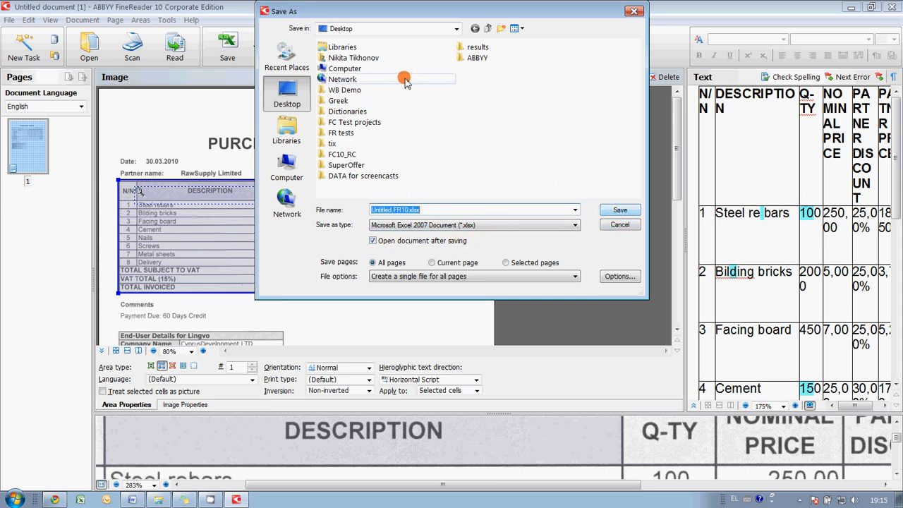
{"action": "left_click", "coordinate": [620, 211]}
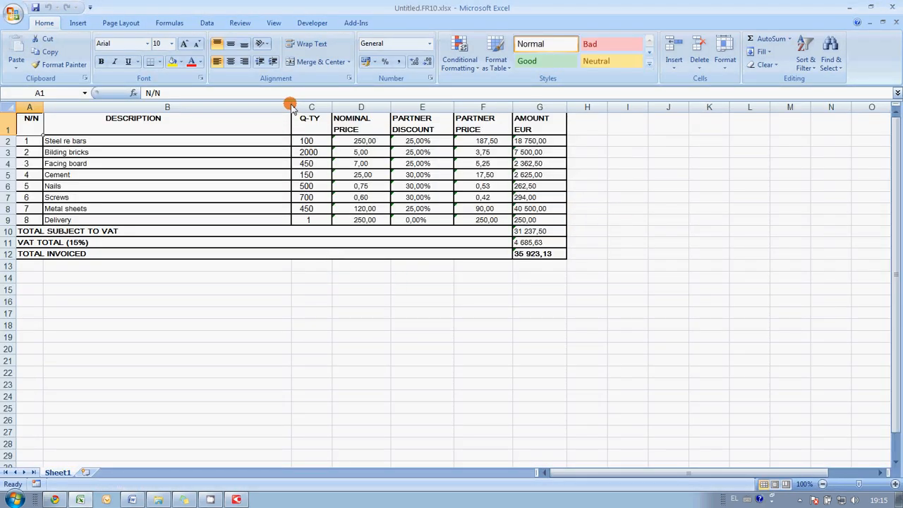
- Fit column B in the workbook, then close it without saving and quit Excel
{"action": "double_click", "coordinate": [290, 106]}
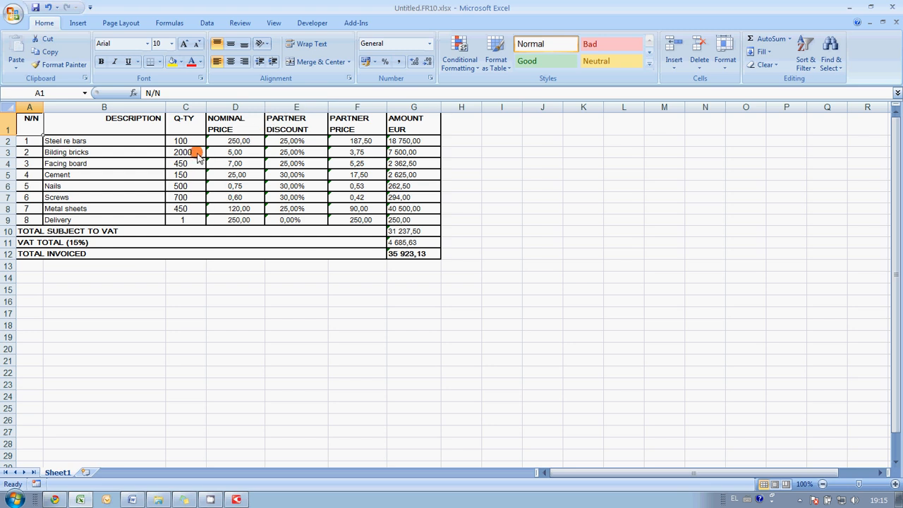
{"action": "scroll", "coordinate": [235, 220], "scroll_direction": "down", "scroll_amount": 6}
{"action": "scroll", "coordinate": [239, 218], "scroll_direction": "up", "scroll_amount": 6}
{"action": "left_click", "coordinate": [896, 24]}
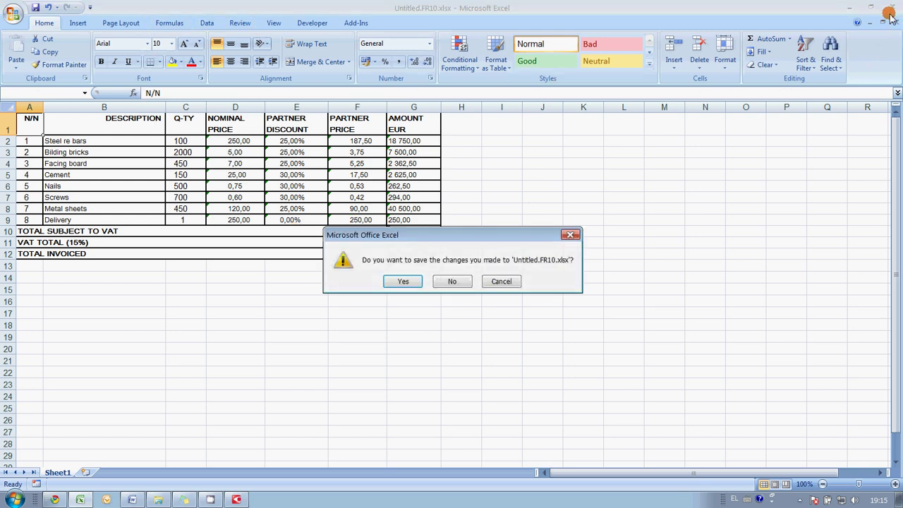
{"action": "left_click", "coordinate": [465, 280]}
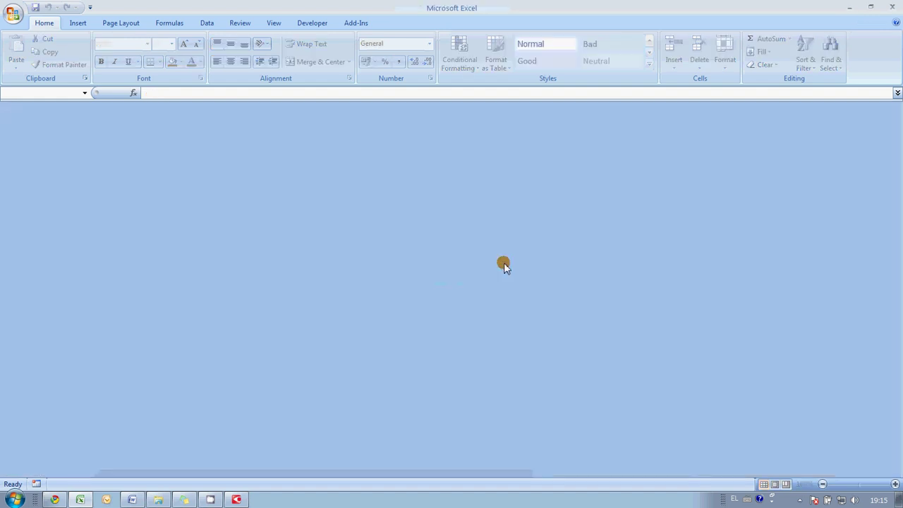
{"action": "left_click", "coordinate": [892, 7]}
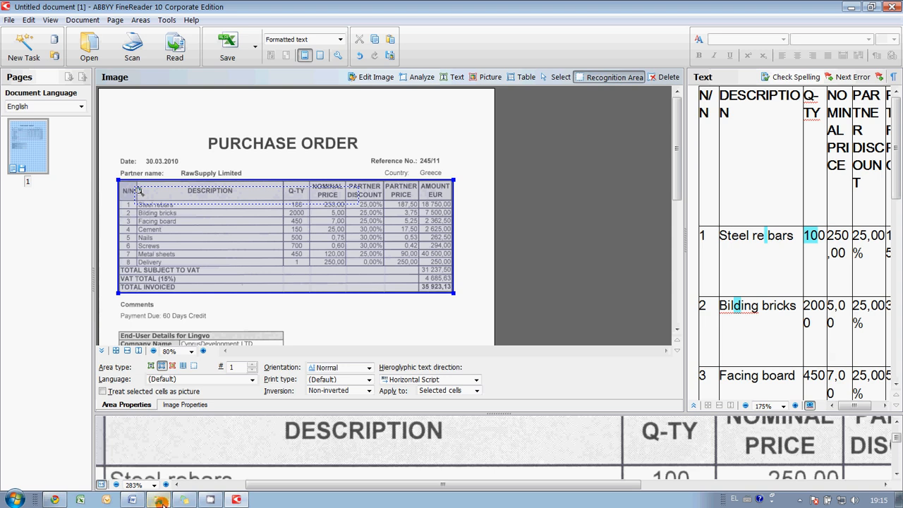
{"action": "left_click", "coordinate": [161, 501]}
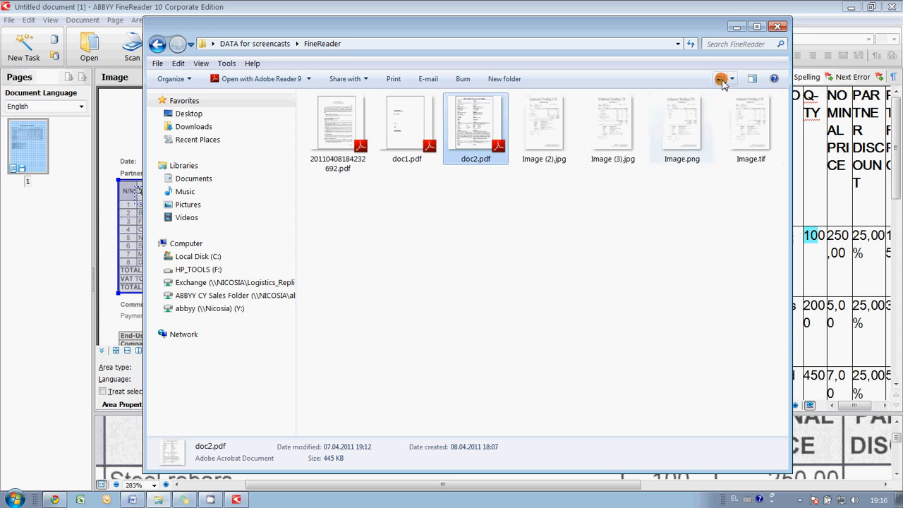
{"action": "left_click", "coordinate": [734, 27]}
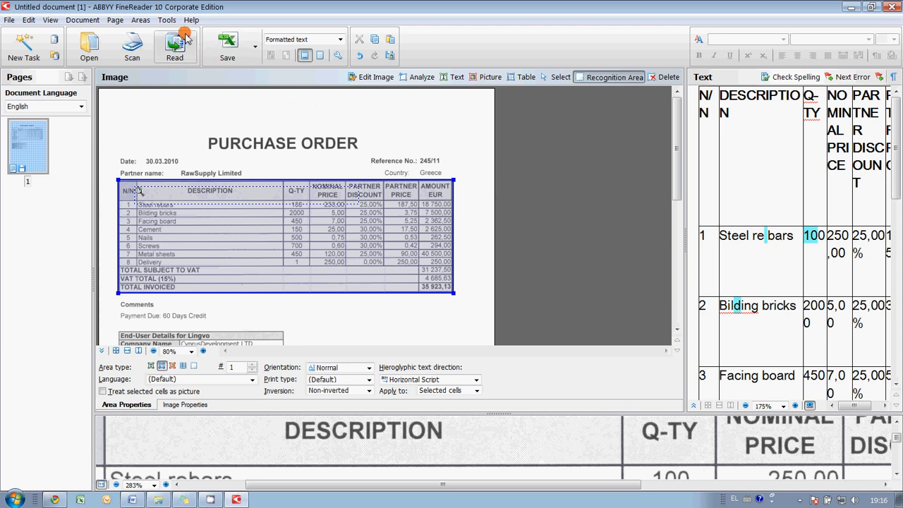
- Bring up Tools > Automation Manager, close it, and reopen it
{"action": "left_click", "coordinate": [167, 20]}
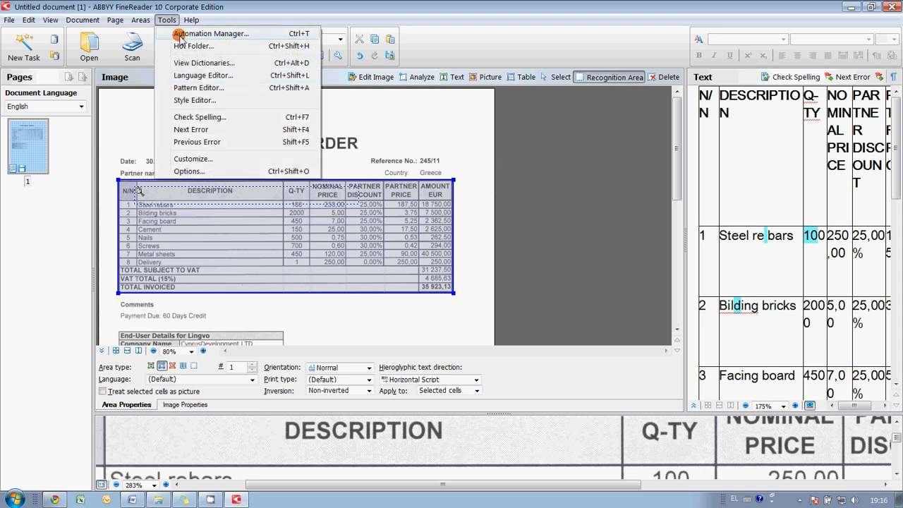
{"action": "left_click", "coordinate": [188, 36]}
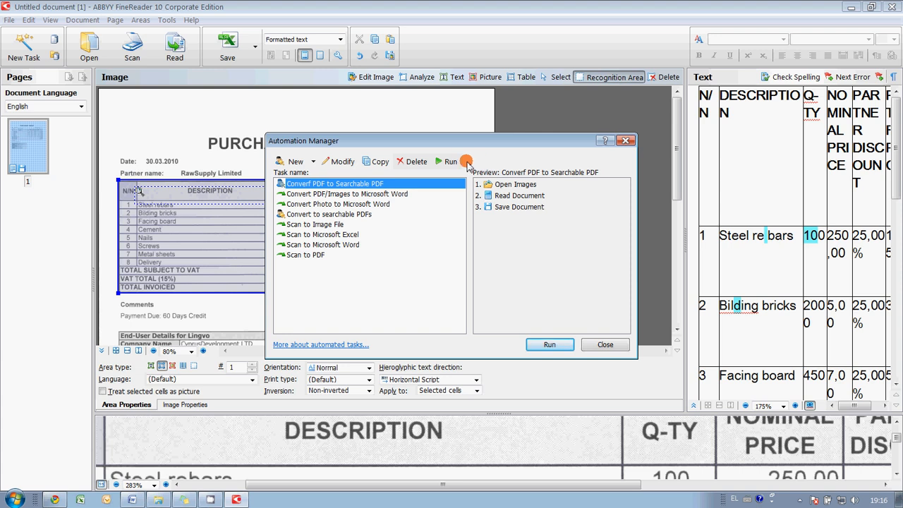
{"action": "left_click", "coordinate": [625, 142]}
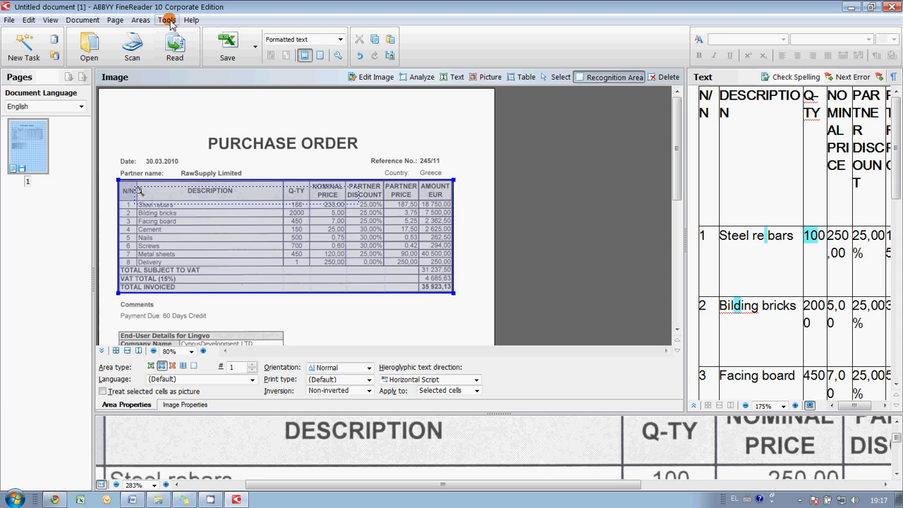
{"action": "left_click", "coordinate": [169, 19]}
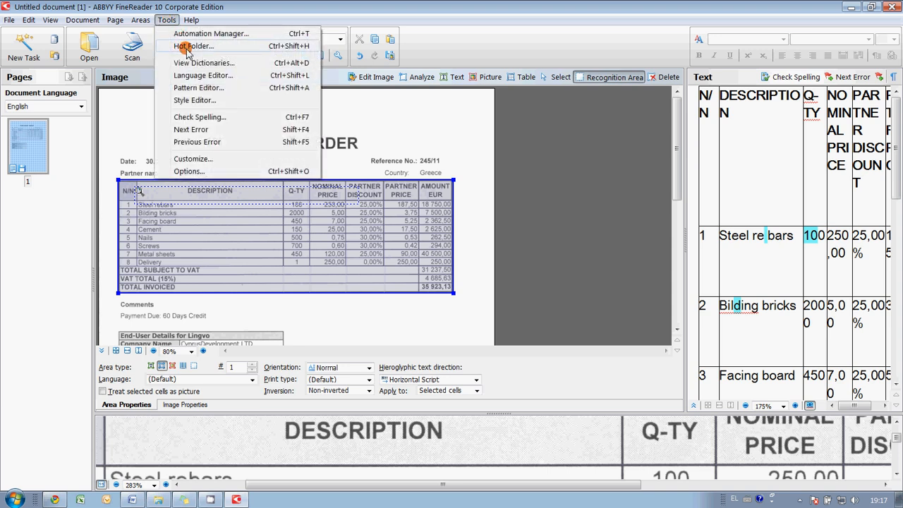
{"action": "left_click", "coordinate": [198, 33]}
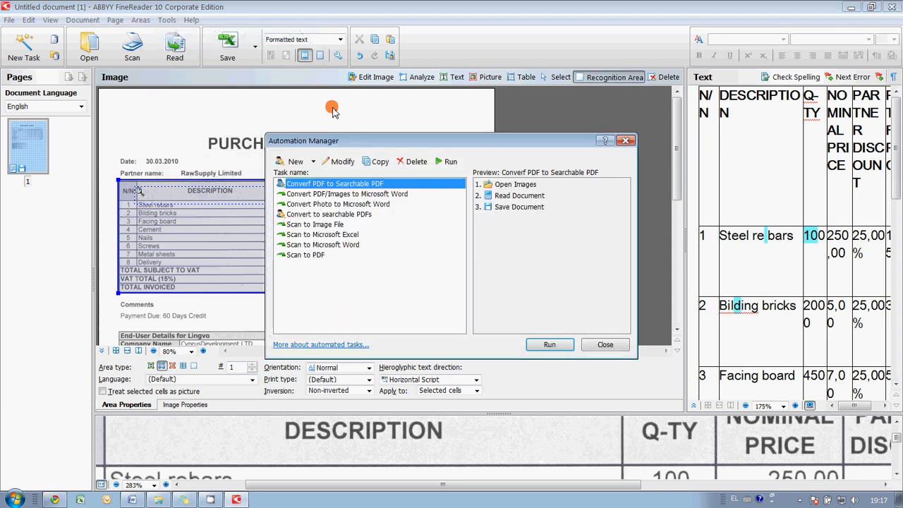
- Create a new automated task named 'conversion to s pdfs', starting the Automation Wizard
{"action": "left_click", "coordinate": [295, 162]}
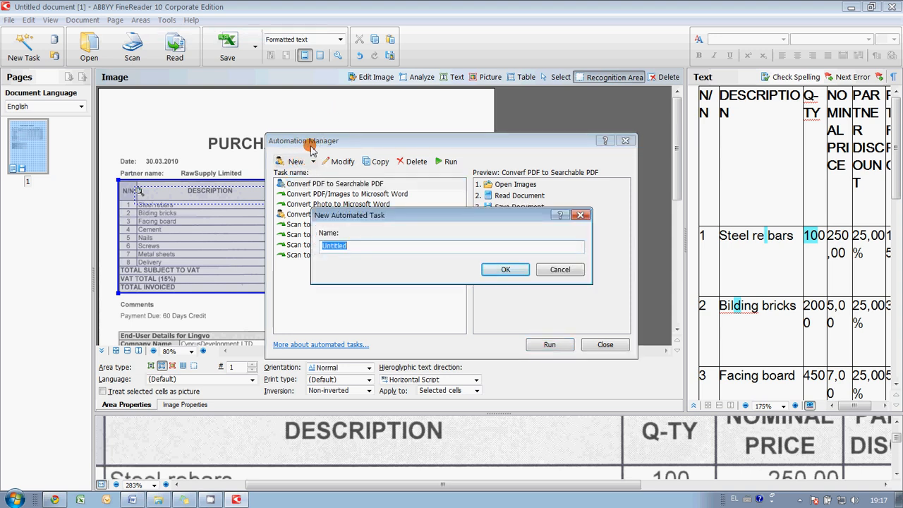
{"action": "type", "text": "conversion to s pdfs"}
{"action": "left_click", "coordinate": [502, 270]}
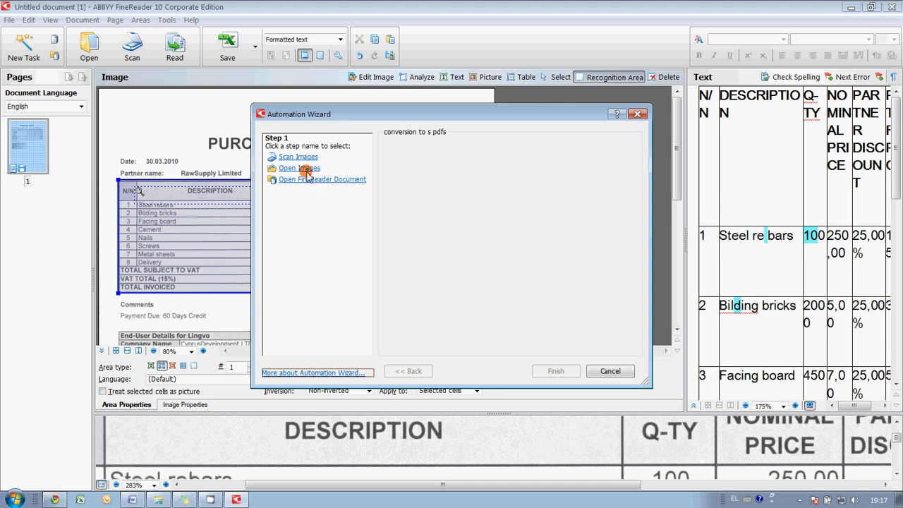
- Add an Open Images step set to process images from a folder rather than prompting
{"action": "left_click", "coordinate": [307, 169]}
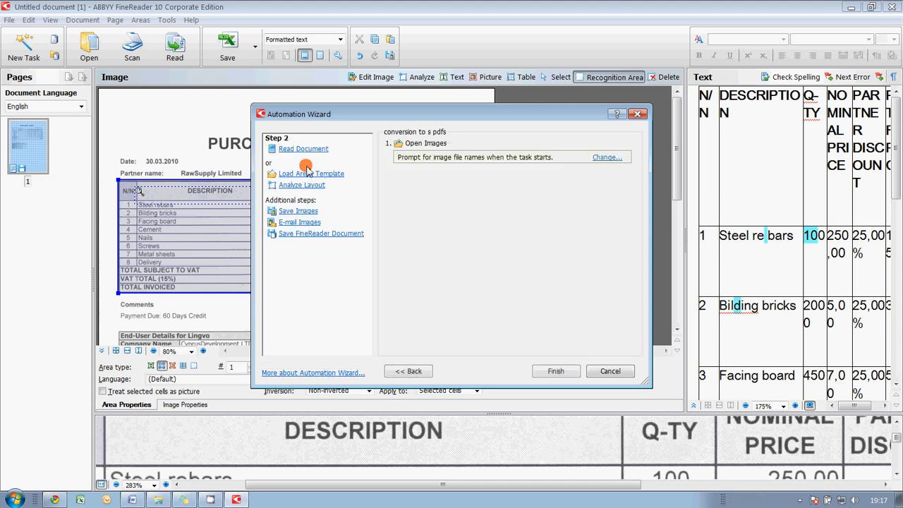
{"action": "left_click", "coordinate": [605, 159]}
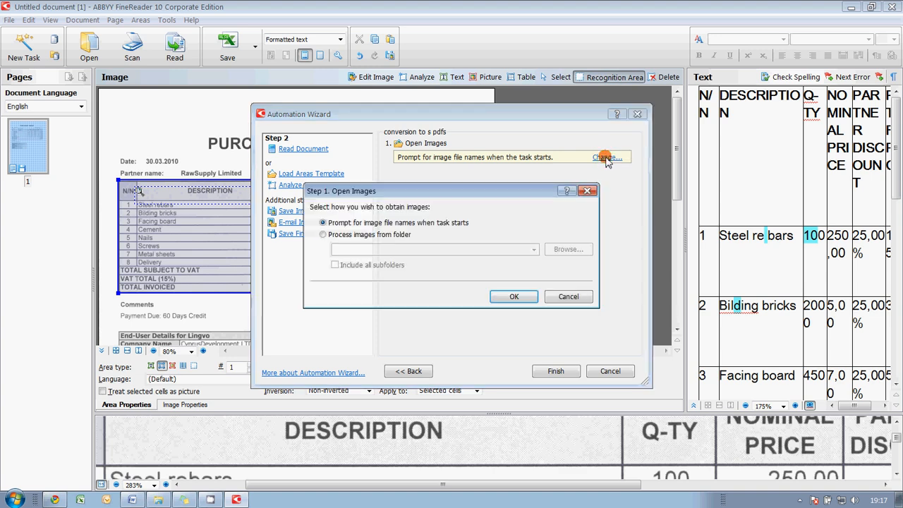
{"action": "left_click", "coordinate": [359, 235]}
{"action": "left_click", "coordinate": [573, 250]}
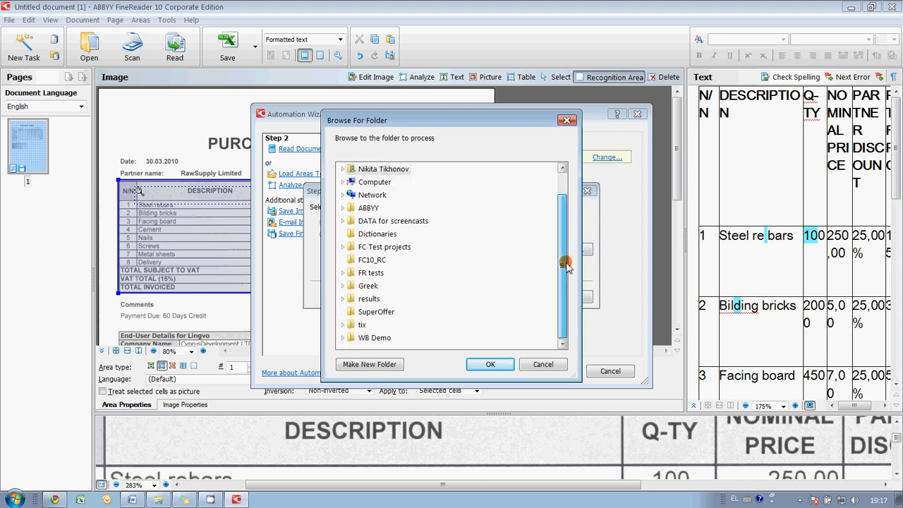
{"action": "left_click_drag", "start_coordinate": [560, 239], "coordinate": [433, 244]}
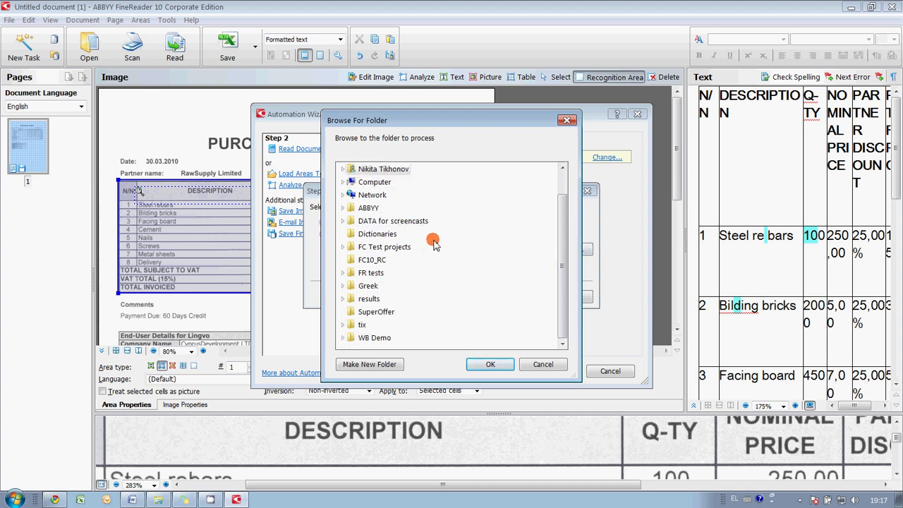
- Choose DATA for screencasts > FineReader as the image source folder and confirm
{"action": "double_click", "coordinate": [393, 221]}
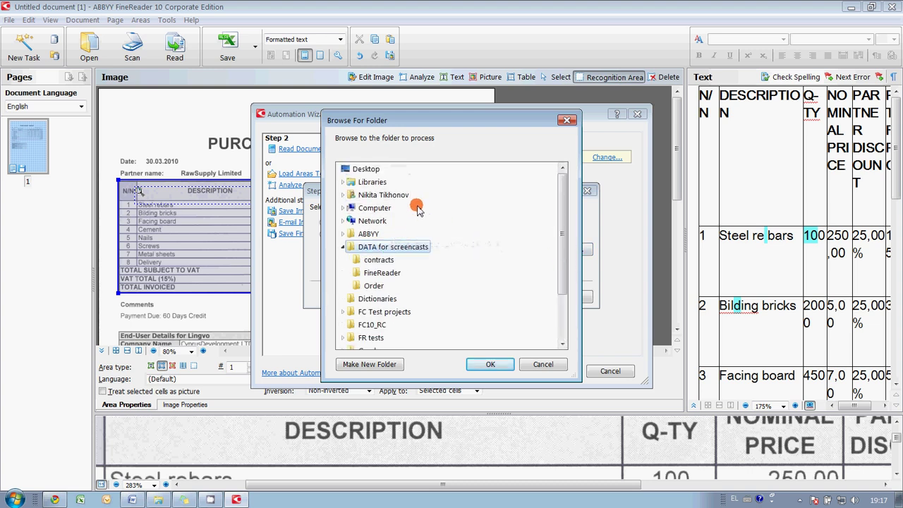
{"action": "left_click", "coordinate": [384, 273]}
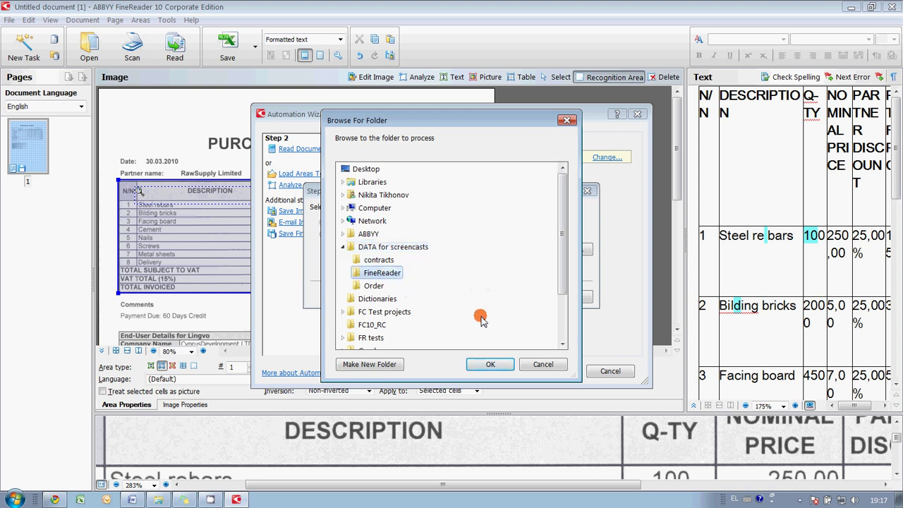
{"action": "left_click", "coordinate": [490, 364]}
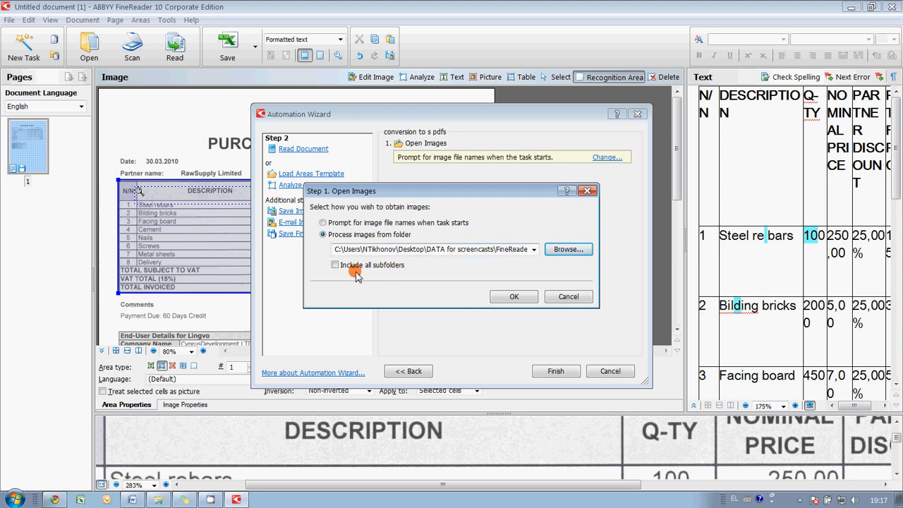
{"action": "left_click", "coordinate": [514, 297]}
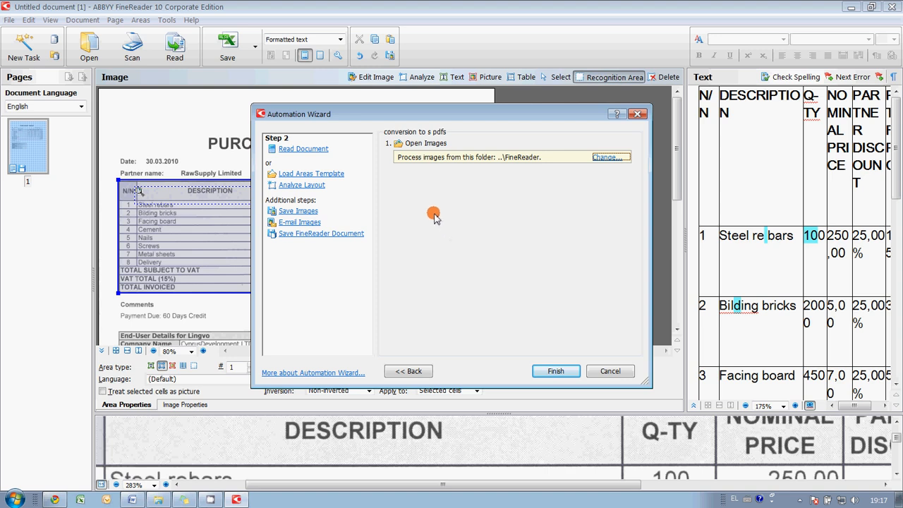
- Add Read Document and Save Document steps, saving to a chosen location with specified names
{"action": "left_click", "coordinate": [309, 149]}
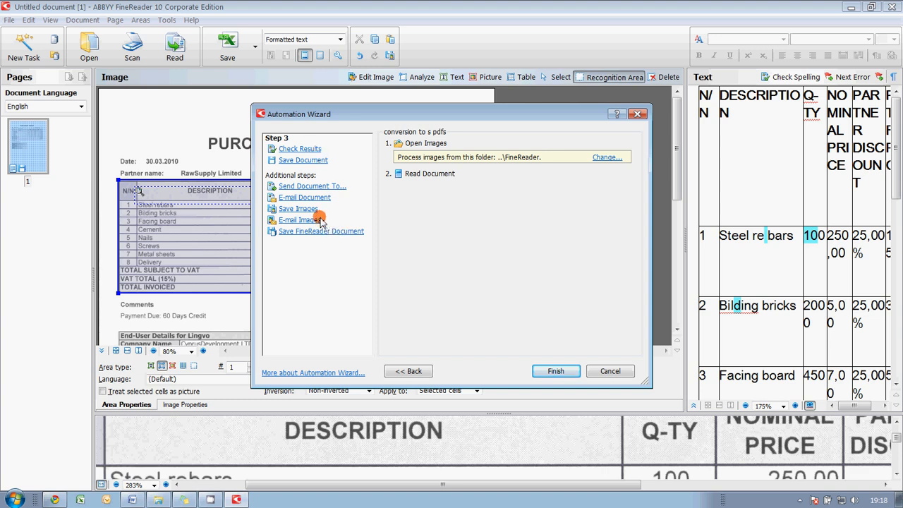
{"action": "left_click", "coordinate": [330, 186]}
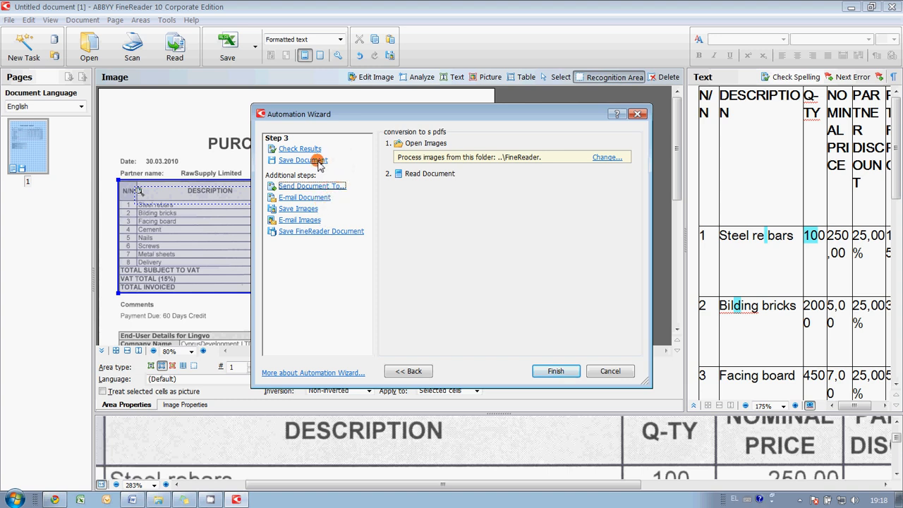
{"action": "left_click", "coordinate": [317, 161]}
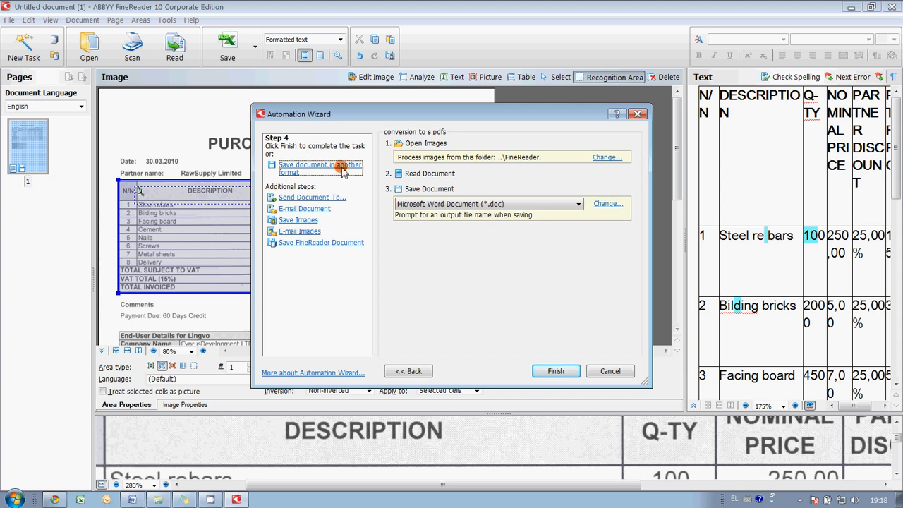
{"action": "left_click", "coordinate": [597, 205]}
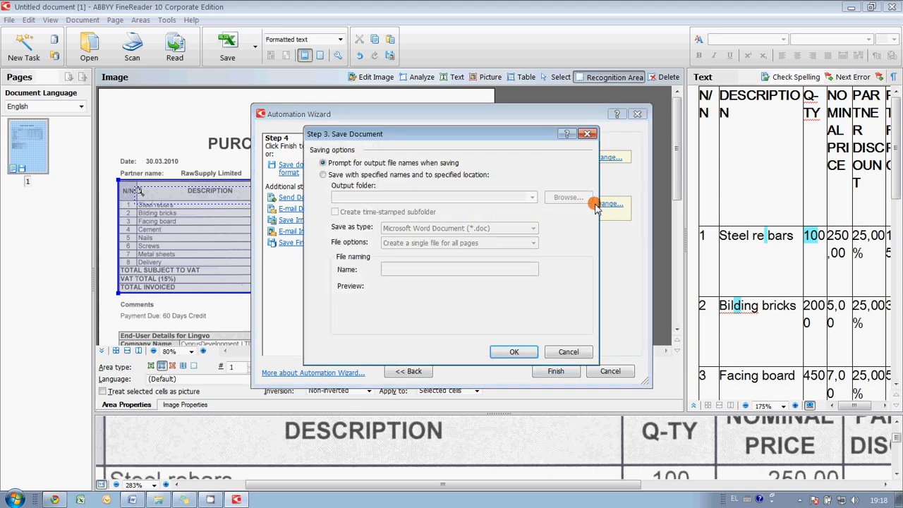
{"action": "left_click", "coordinate": [351, 175]}
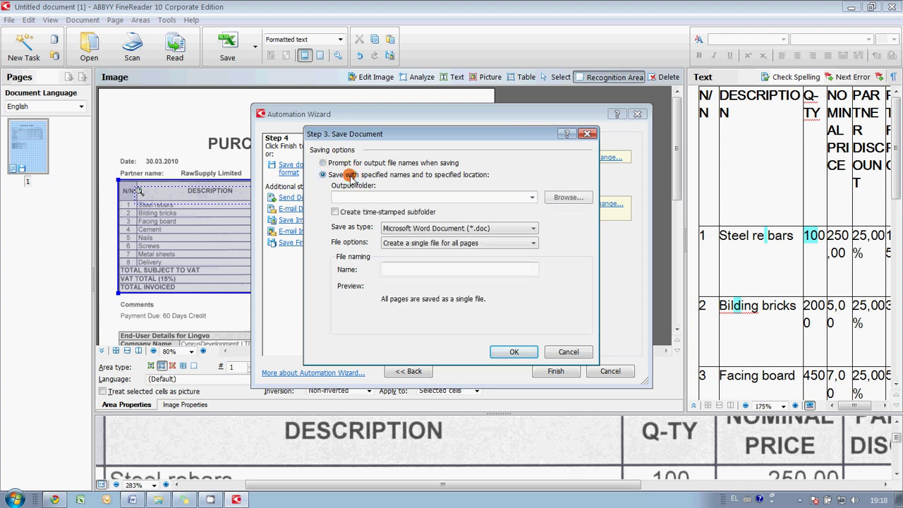
- Create a new 'searchable docs' output folder inside the FineReader folder
{"action": "left_click", "coordinate": [565, 199]}
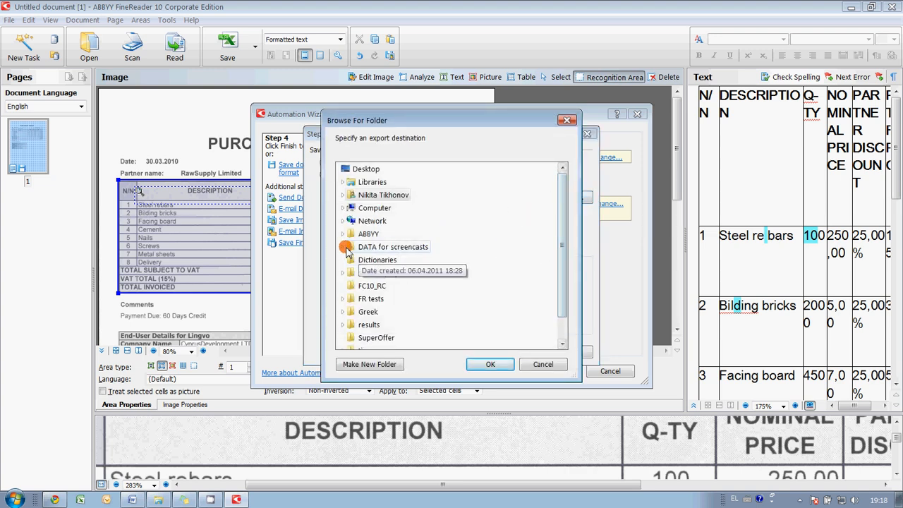
{"action": "left_click", "coordinate": [343, 247]}
{"action": "left_click", "coordinate": [418, 273]}
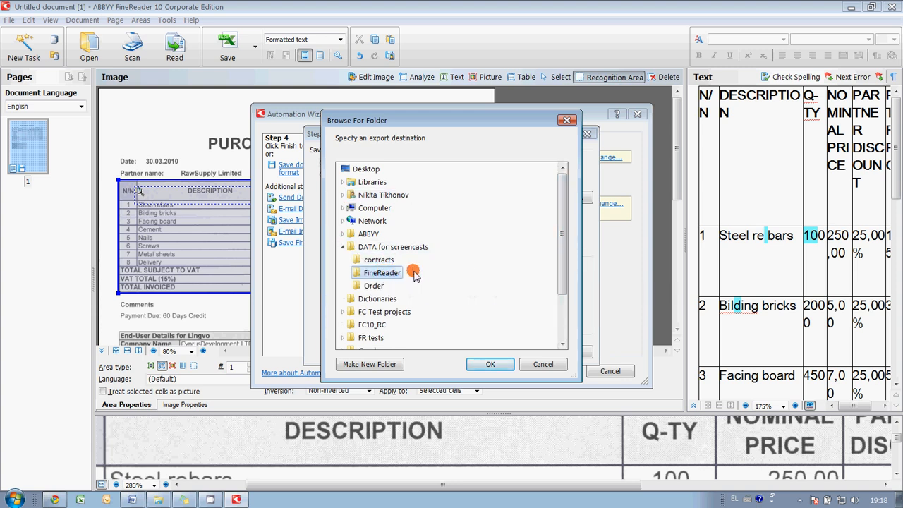
{"action": "left_click", "coordinate": [383, 364]}
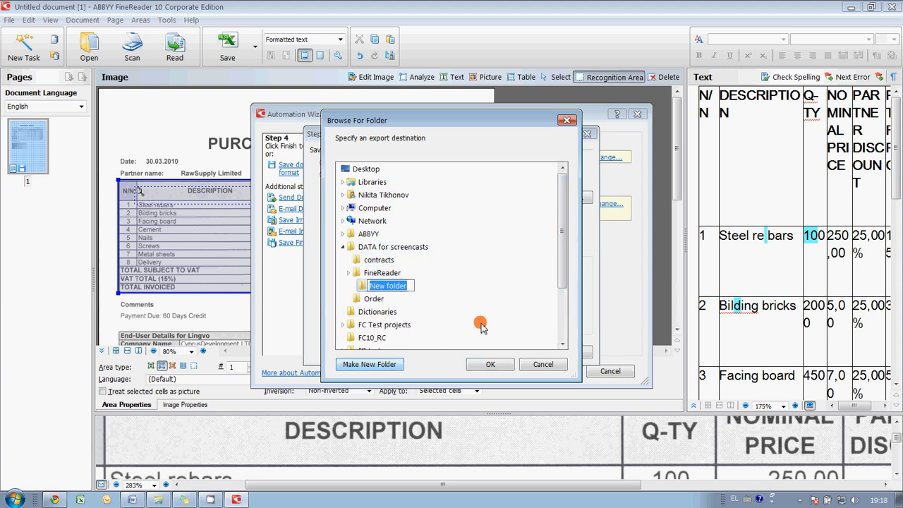
{"action": "type", "text": "searc"}
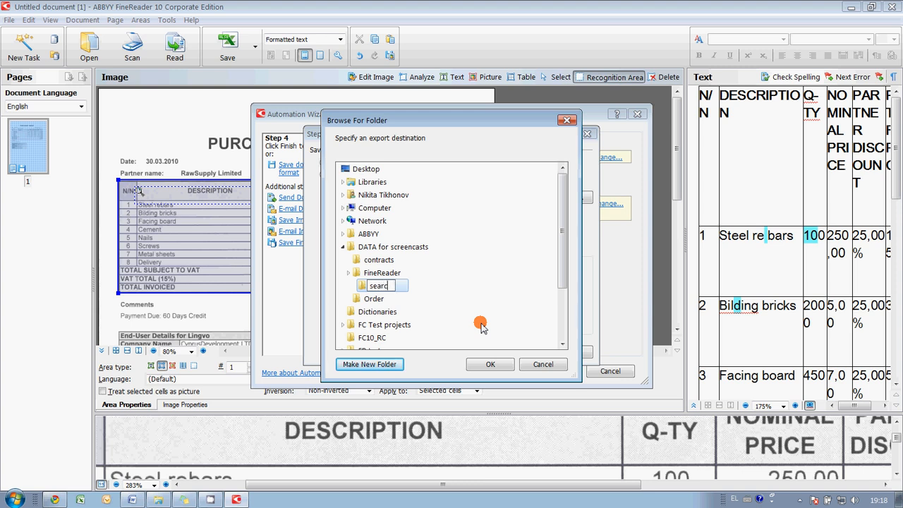
{"action": "type", "text": "hable docs"}
{"action": "key", "text": "Return"}
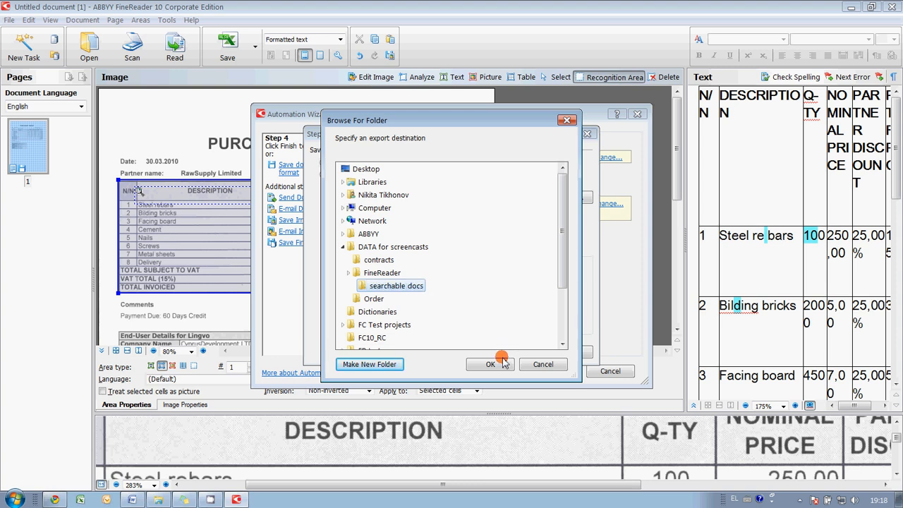
- Save output as PDF Document with files named after the source images and accept
{"action": "left_click", "coordinate": [490, 364]}
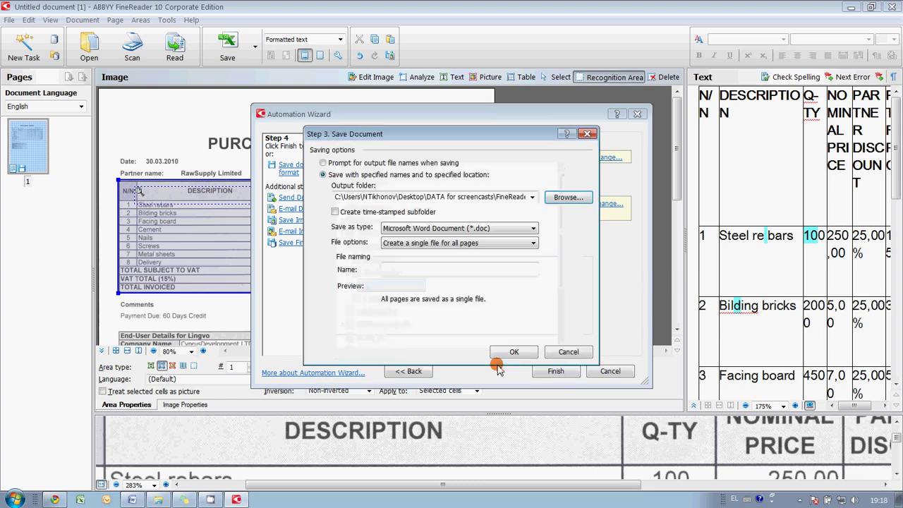
{"action": "left_click", "coordinate": [504, 229]}
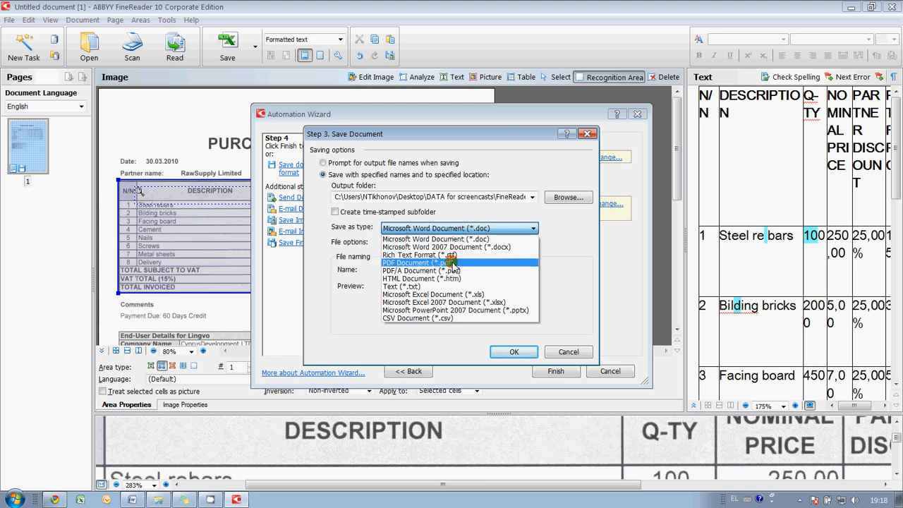
{"action": "left_click", "coordinate": [416, 263]}
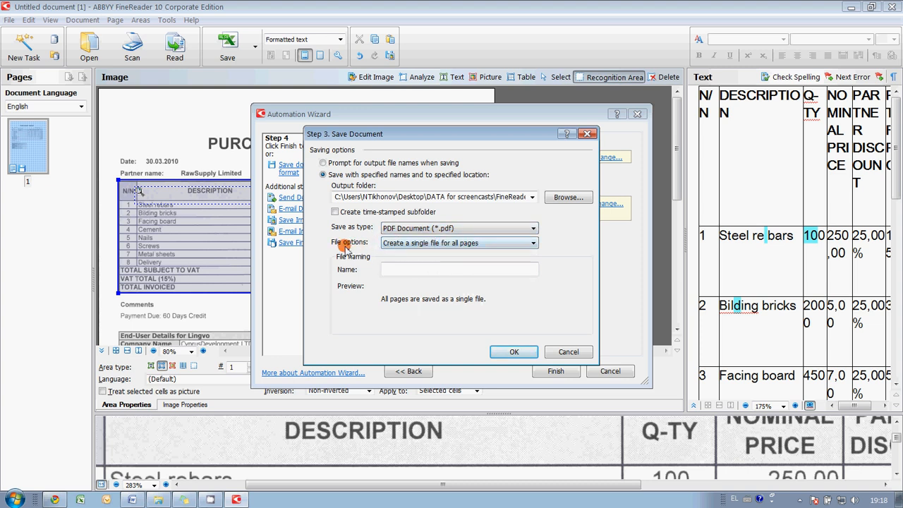
{"action": "left_click", "coordinate": [462, 244]}
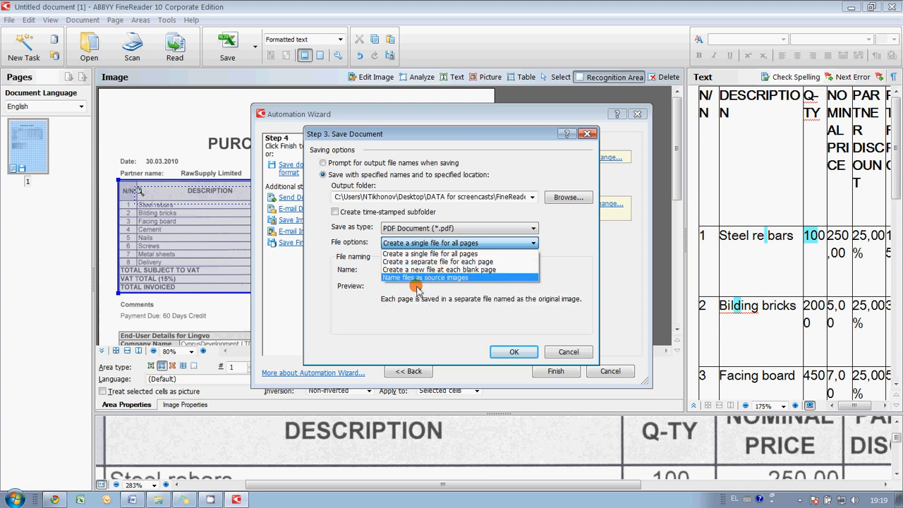
{"action": "left_click", "coordinate": [475, 278]}
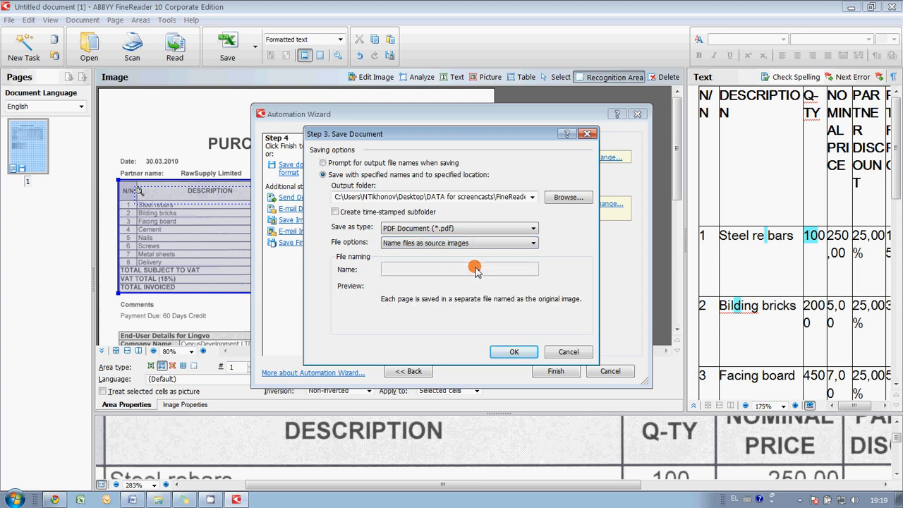
{"action": "left_click", "coordinate": [513, 351]}
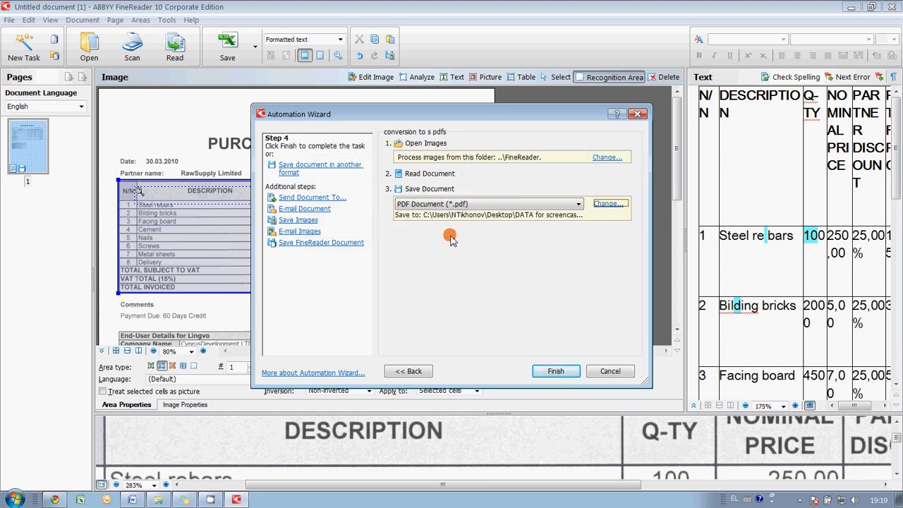
- Finish the wizard, select the 'conversion to s pdfs' task and run it
{"action": "left_click", "coordinate": [557, 371]}
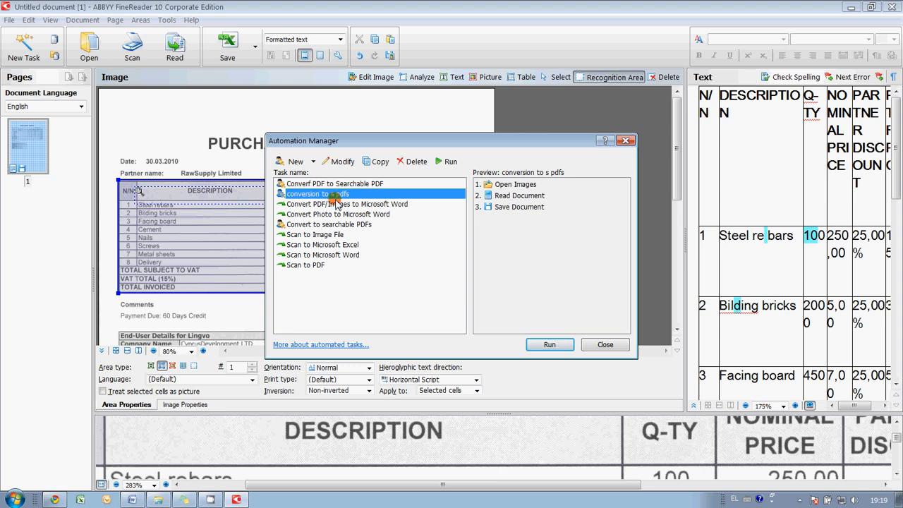
{"action": "left_click", "coordinate": [323, 204]}
{"action": "left_click", "coordinate": [316, 195]}
{"action": "left_click", "coordinate": [548, 351]}
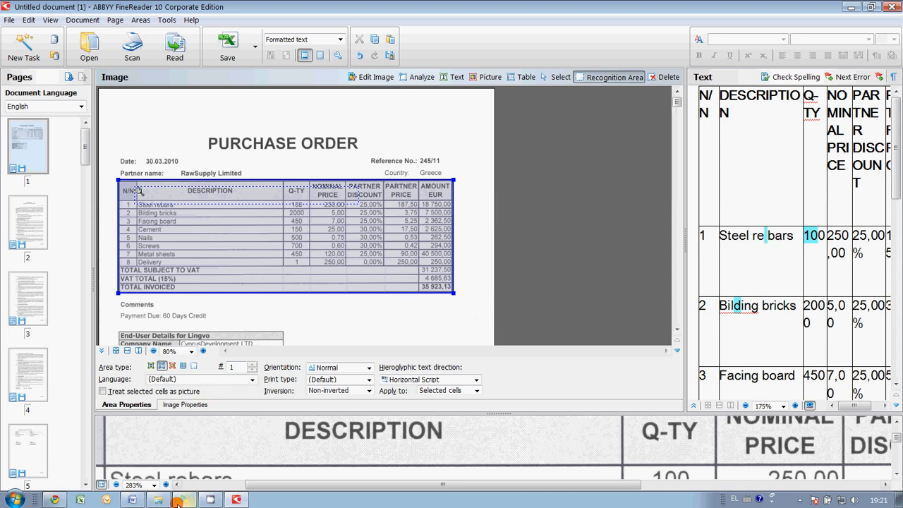
{"action": "mouse_move", "coordinate": [158, 499]}
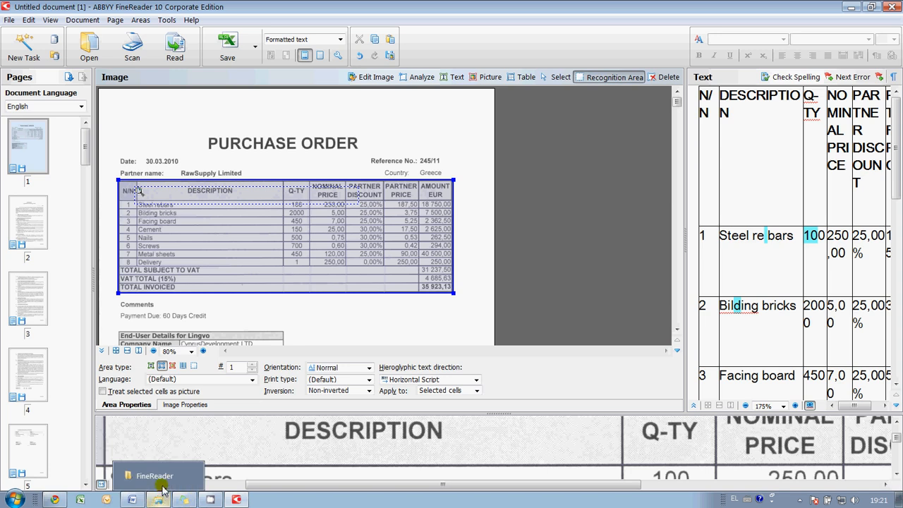
- Show the FineReader folder and enter the 'searchable docs' folder of output PDFs
{"action": "left_click", "coordinate": [155, 476]}
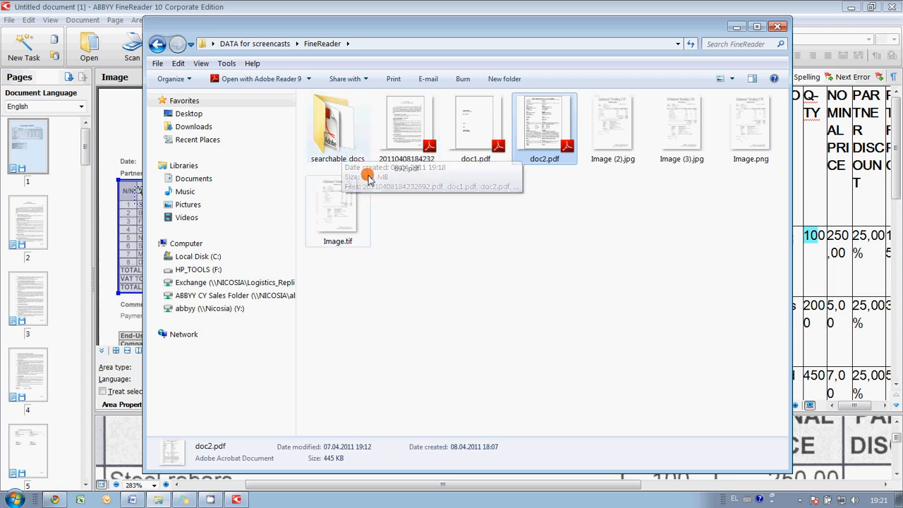
{"action": "double_click", "coordinate": [338, 151]}
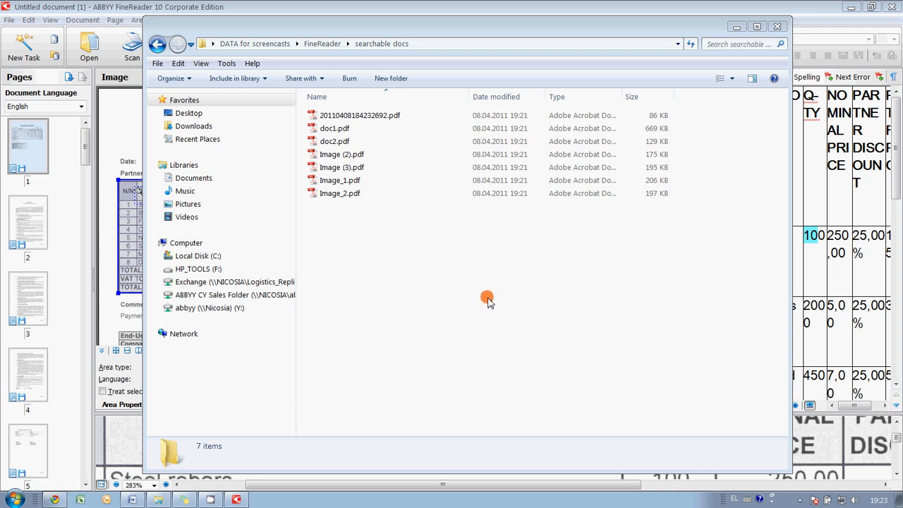
- Search Start for 'loan agreement interest rate' and load doc1.pdf from the results
{"action": "left_click", "coordinate": [16, 498]}
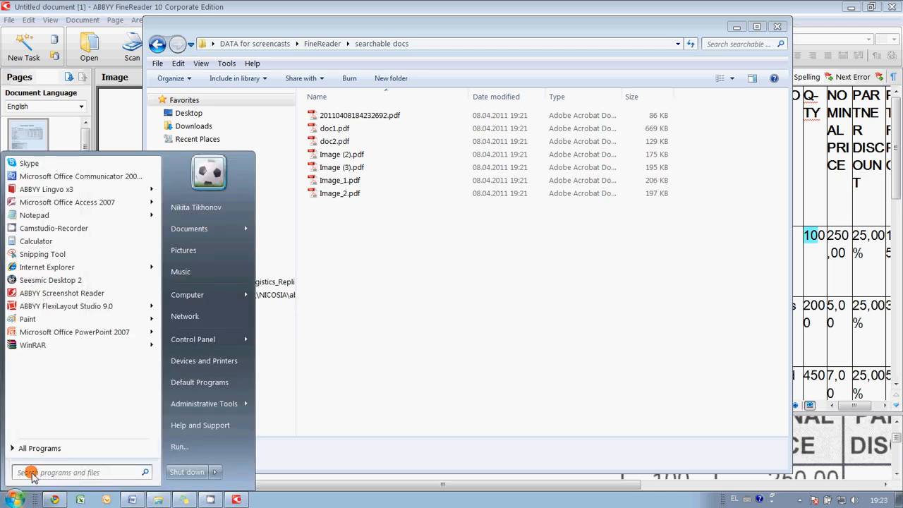
{"action": "type", "text": "lo"}
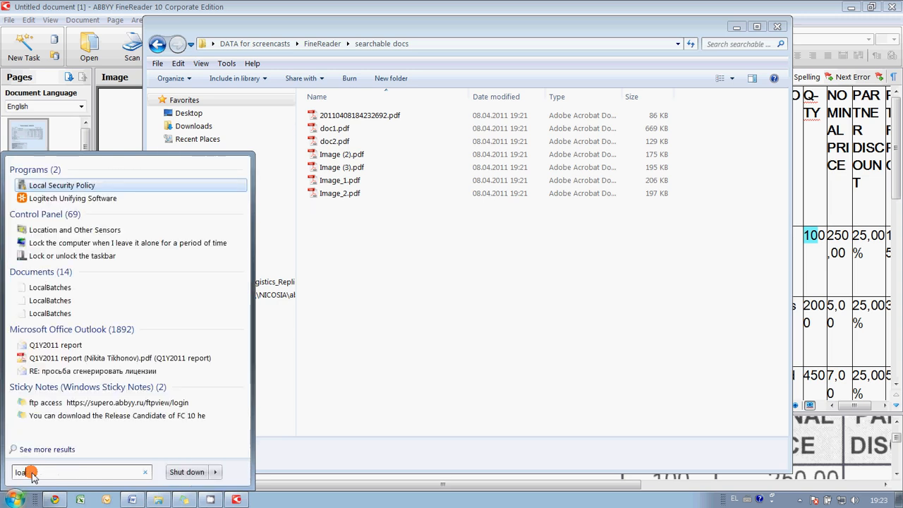
{"action": "type", "text": "an"}
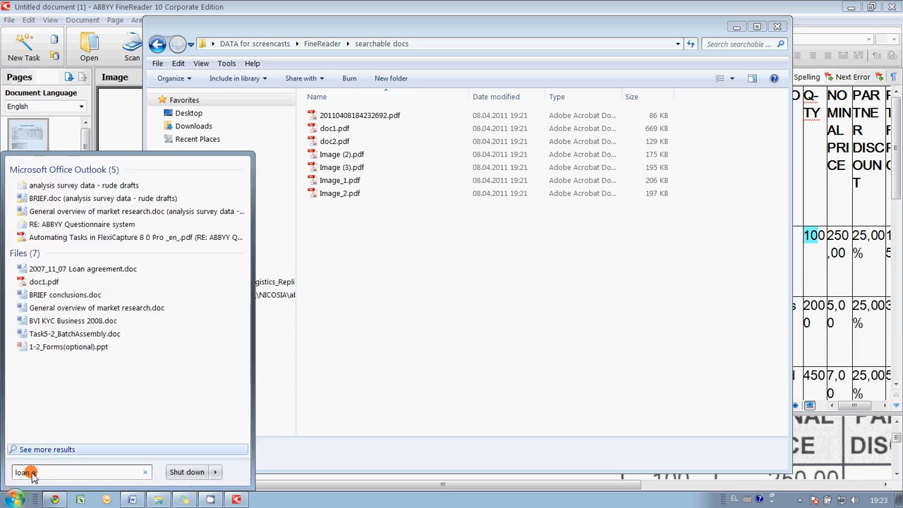
{"action": "type", "text": " agreeme"}
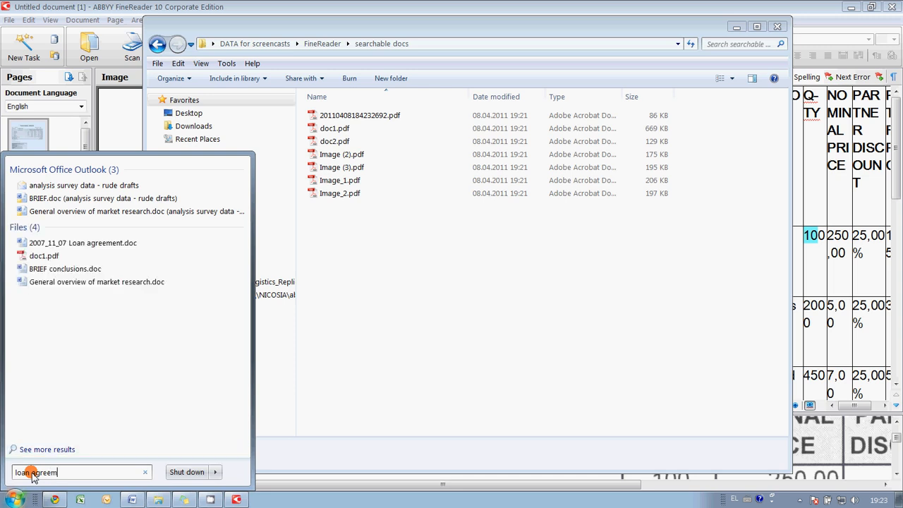
{"action": "type", "text": "nt "}
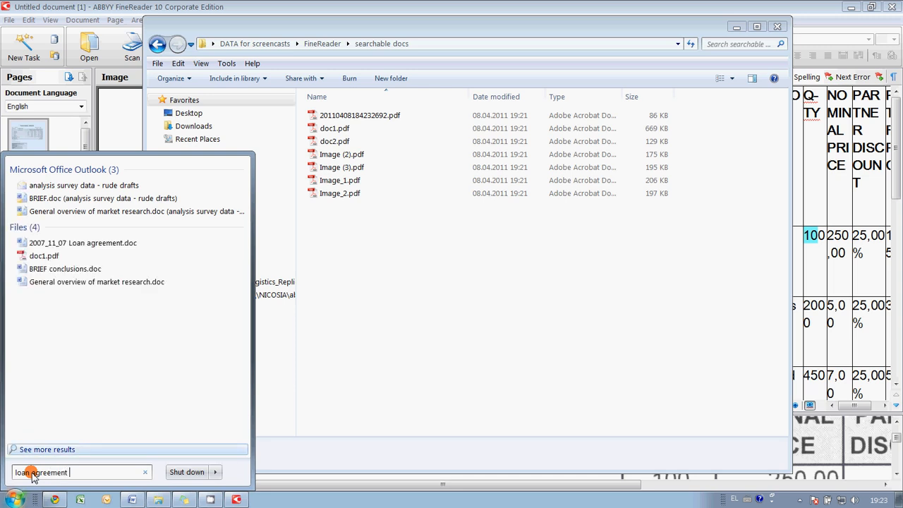
{"action": "type", "text": "interes"}
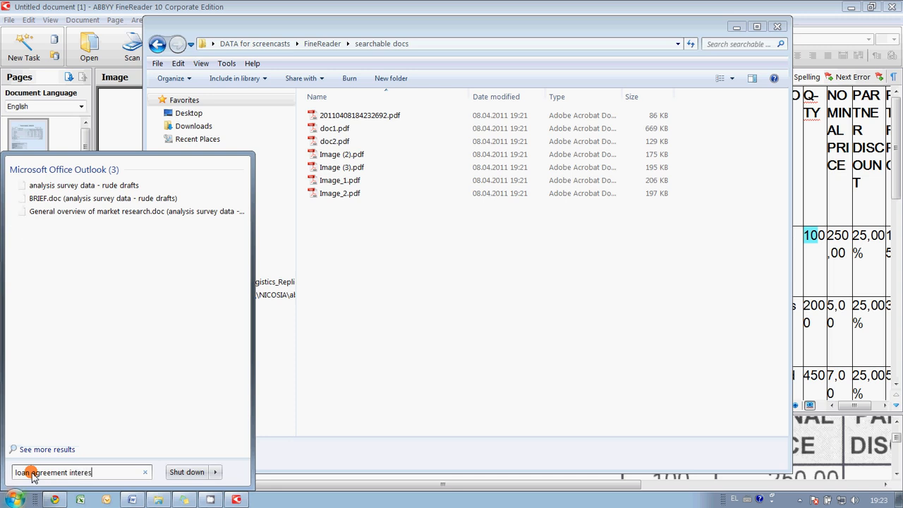
{"action": "type", "text": "t r"}
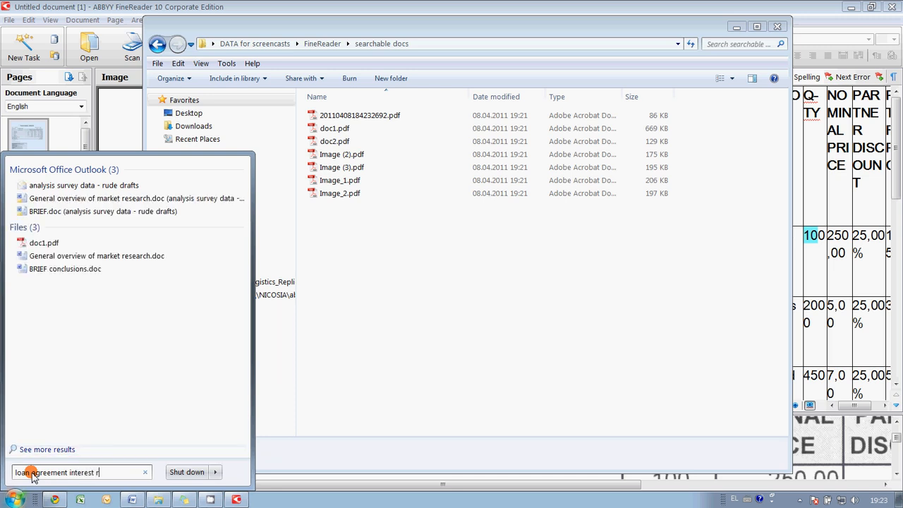
{"action": "type", "text": "ate"}
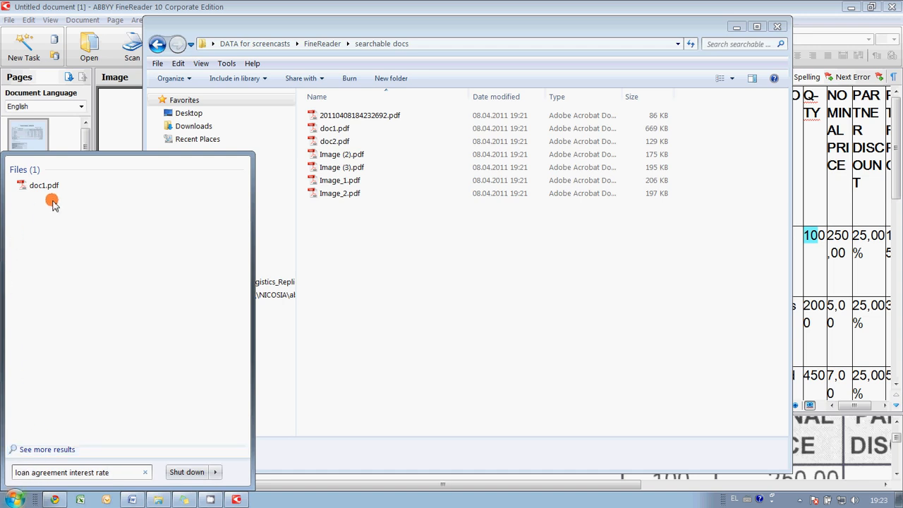
{"action": "mouse_move", "coordinate": [44, 186]}
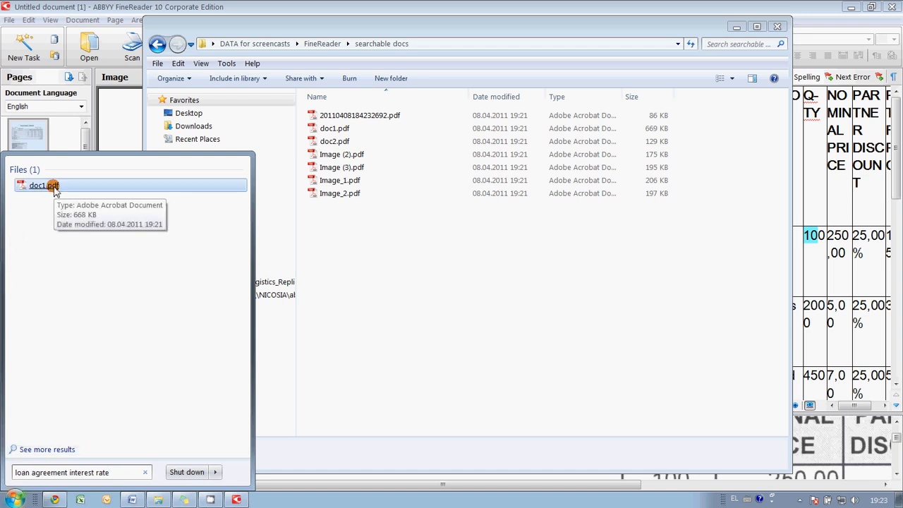
{"action": "left_click", "coordinate": [55, 189]}
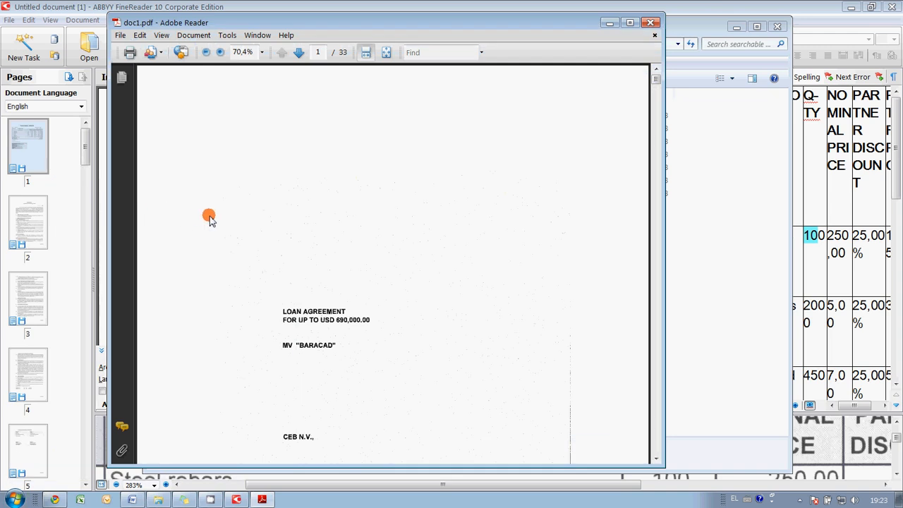
{"action": "scroll", "coordinate": [353, 240], "scroll_direction": "down", "scroll_amount": 2}
{"action": "scroll", "coordinate": [353, 240], "scroll_direction": "down", "scroll_amount": 2}
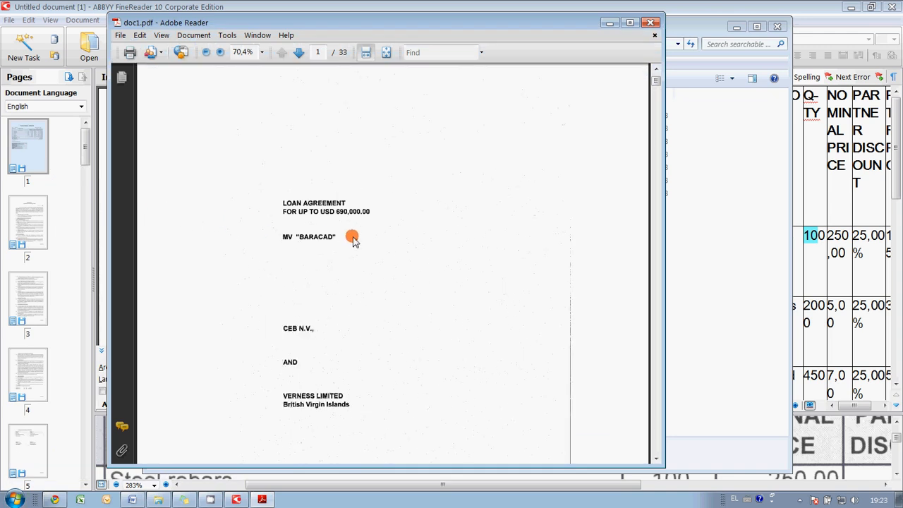
{"action": "scroll", "coordinate": [354, 239], "scroll_direction": "down", "scroll_amount": 2}
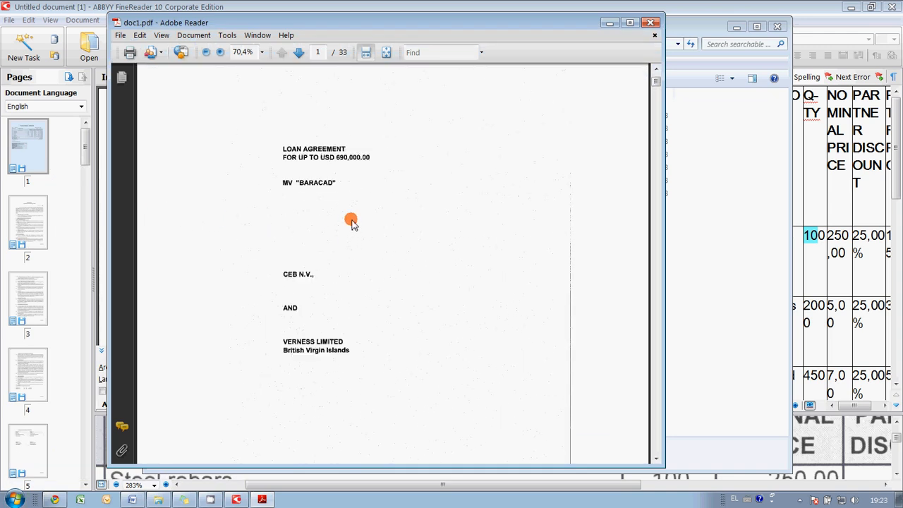
{"action": "scroll", "coordinate": [425, 177], "scroll_direction": "down", "scroll_amount": 5}
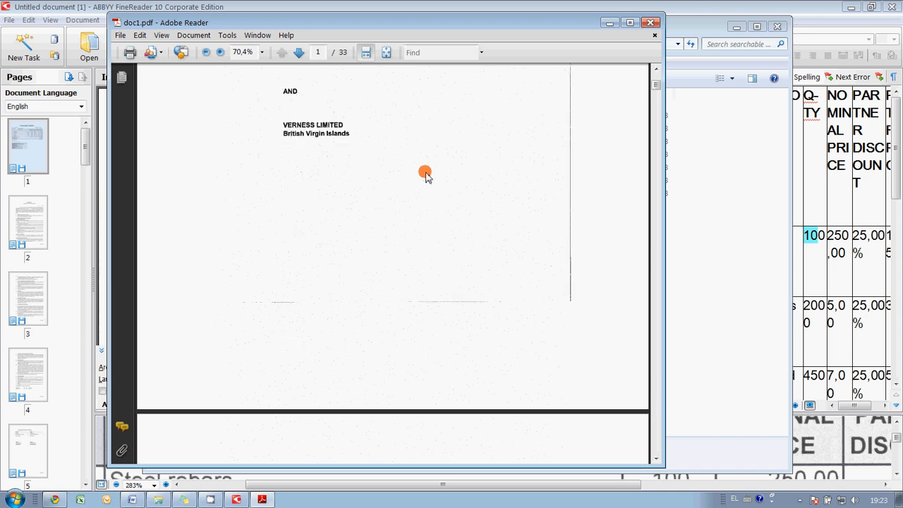
{"action": "scroll", "coordinate": [425, 177], "scroll_direction": "up", "scroll_amount": 6}
{"action": "scroll", "coordinate": [425, 176], "scroll_direction": "up", "scroll_amount": 2}
{"action": "scroll", "coordinate": [451, 169], "scroll_direction": "down", "scroll_amount": 5}
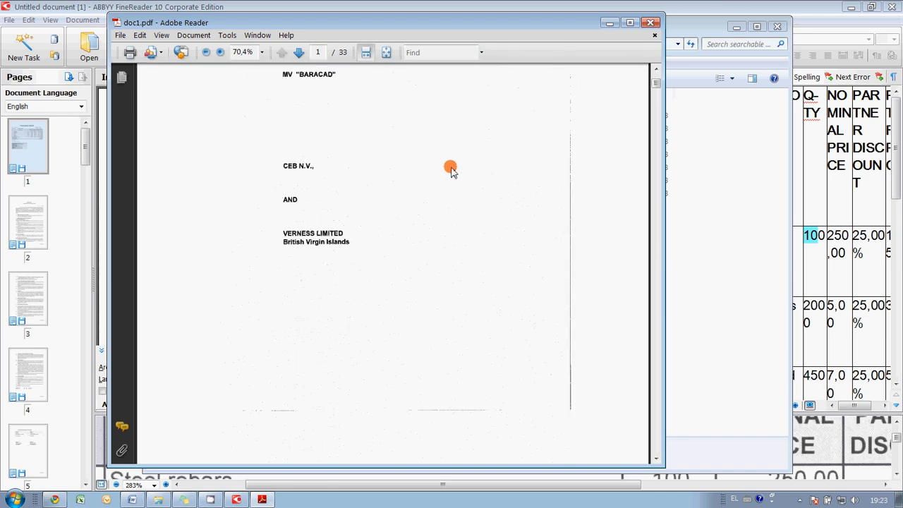
{"action": "scroll", "coordinate": [451, 170], "scroll_direction": "up", "scroll_amount": 3}
{"action": "scroll", "coordinate": [450, 169], "scroll_direction": "up", "scroll_amount": 2}
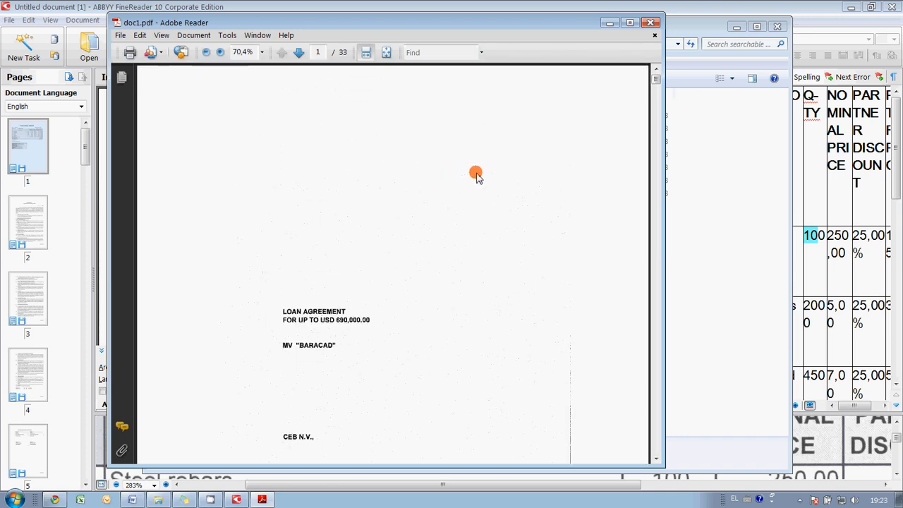
{"action": "scroll", "coordinate": [476, 176], "scroll_direction": "down", "scroll_amount": 5}
{"action": "type", "text": "interest rate"}
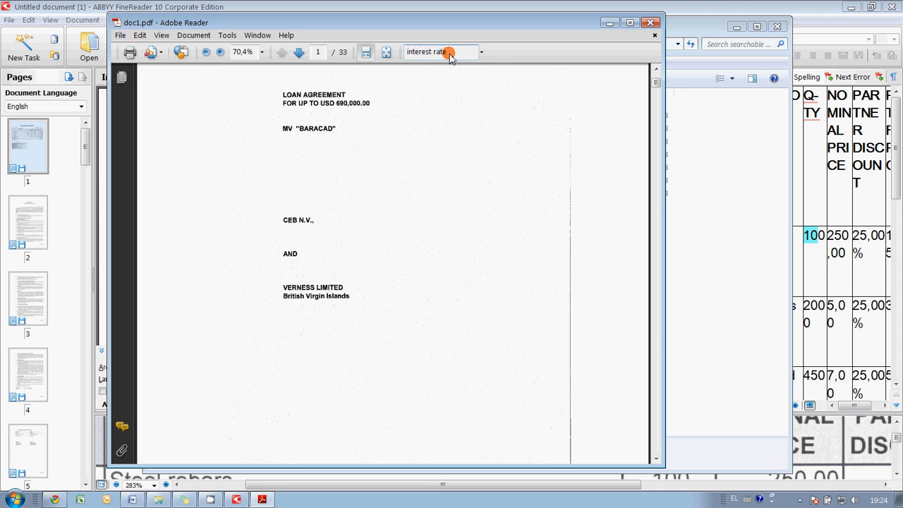
- Find the Interest Rate matches, select the section 6 Interest text, then close doc1.pdf
{"action": "key", "text": "Return"}
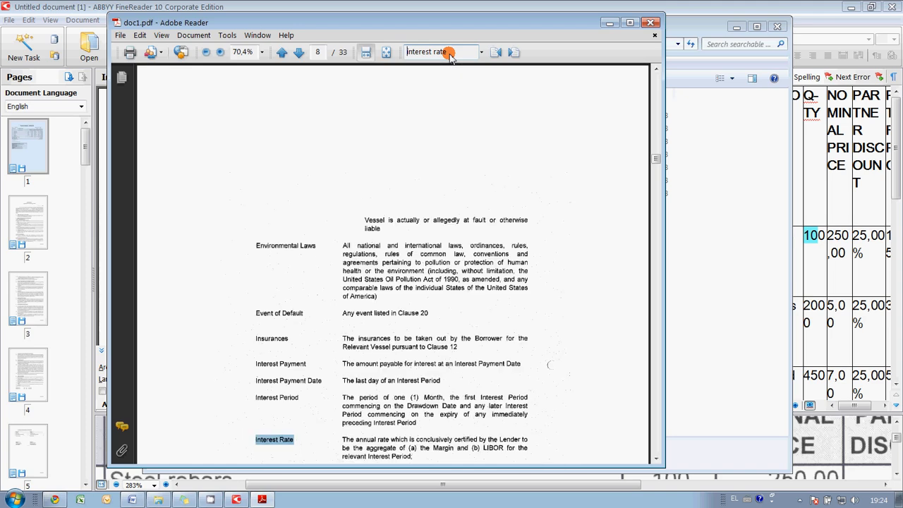
{"action": "left_click", "coordinate": [514, 52]}
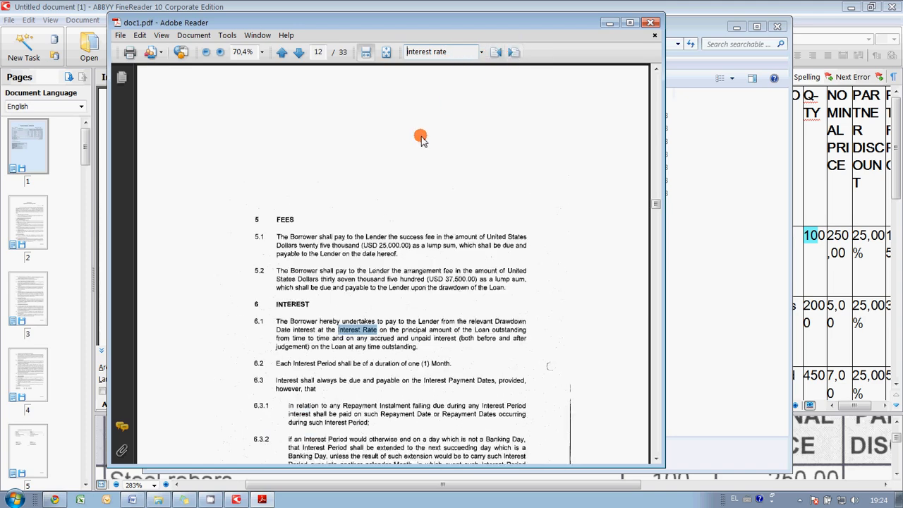
{"action": "scroll", "coordinate": [300, 293], "scroll_direction": "down", "scroll_amount": 1}
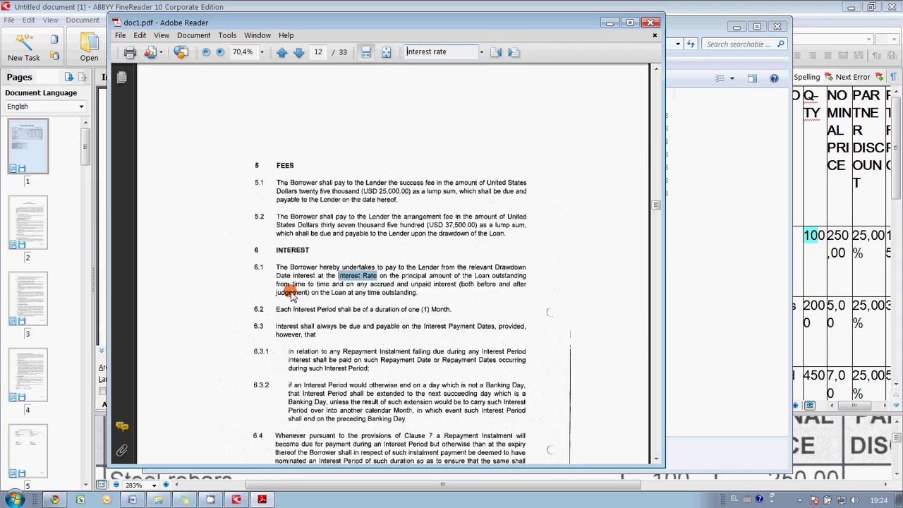
{"action": "left_click", "coordinate": [254, 255]}
{"action": "left_click_drag", "start_coordinate": [252, 255], "coordinate": [472, 338]}
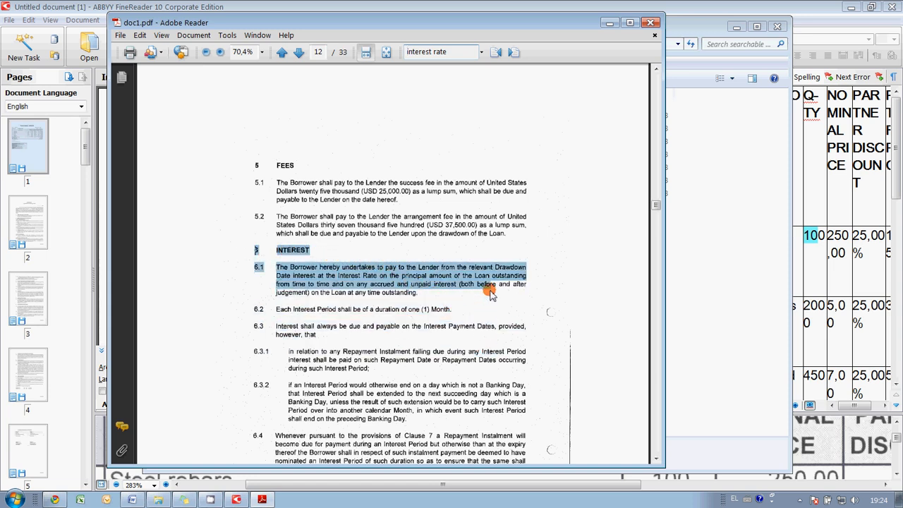
{"action": "mouse_move", "coordinate": [472, 339]}
{"action": "left_mouse_down"}
{"action": "mouse_move", "coordinate": [506, 325]}
{"action": "mouse_move", "coordinate": [505, 343]}
{"action": "left_mouse_up"}
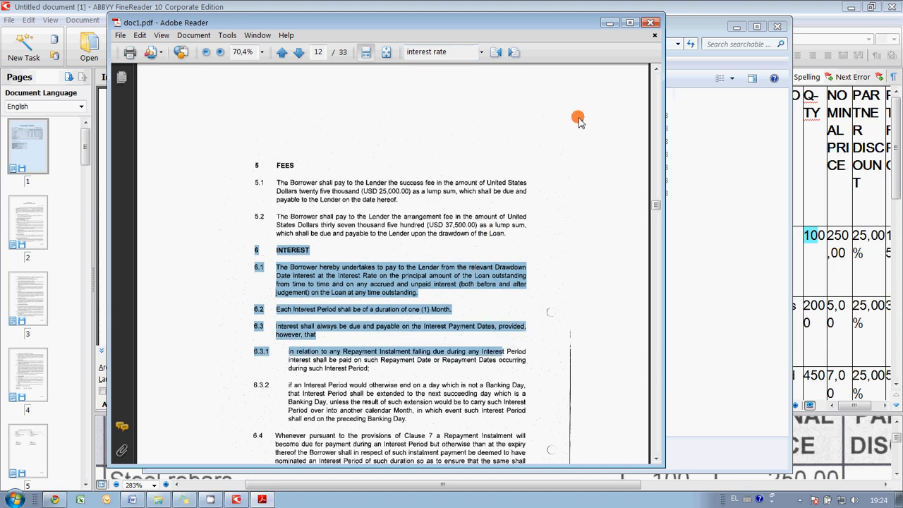
{"action": "left_click", "coordinate": [650, 23]}
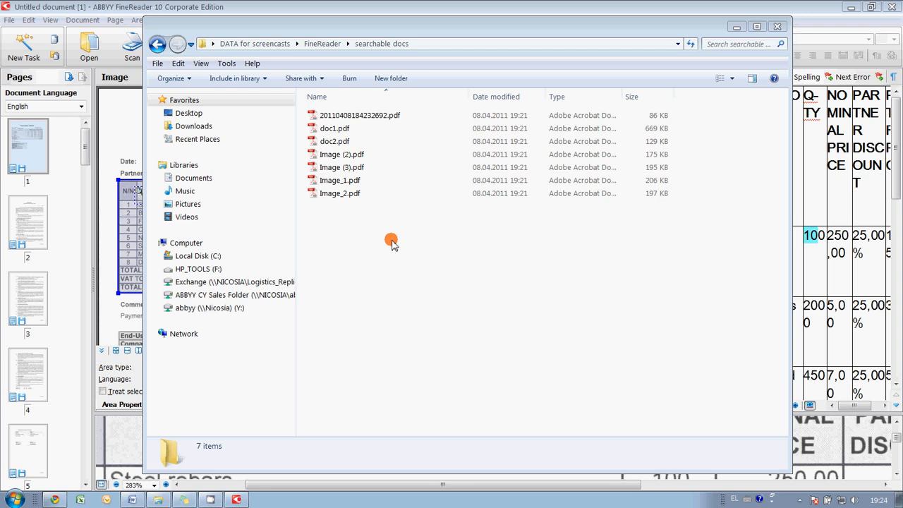
- Search Start for 'invoice bluet' narrowing results to Image (3).pdf
{"action": "left_click", "coordinate": [17, 499]}
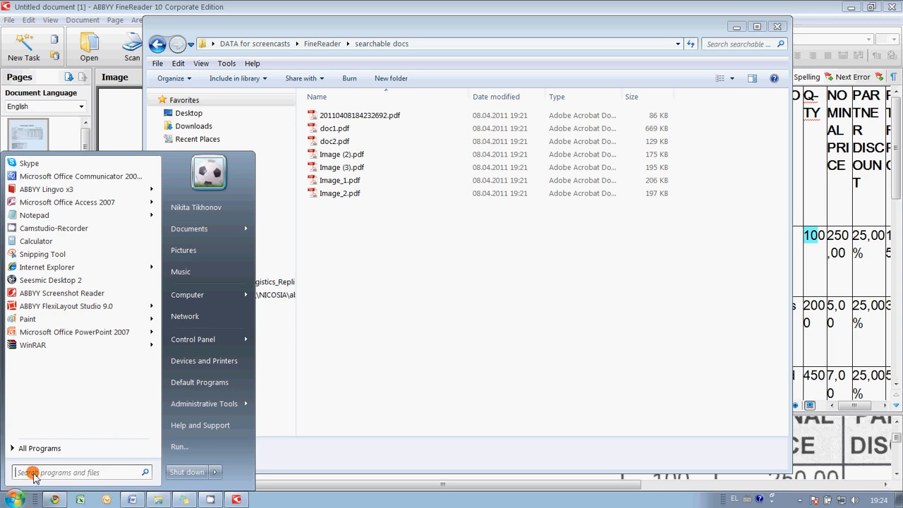
{"action": "type", "text": "invoicee"}
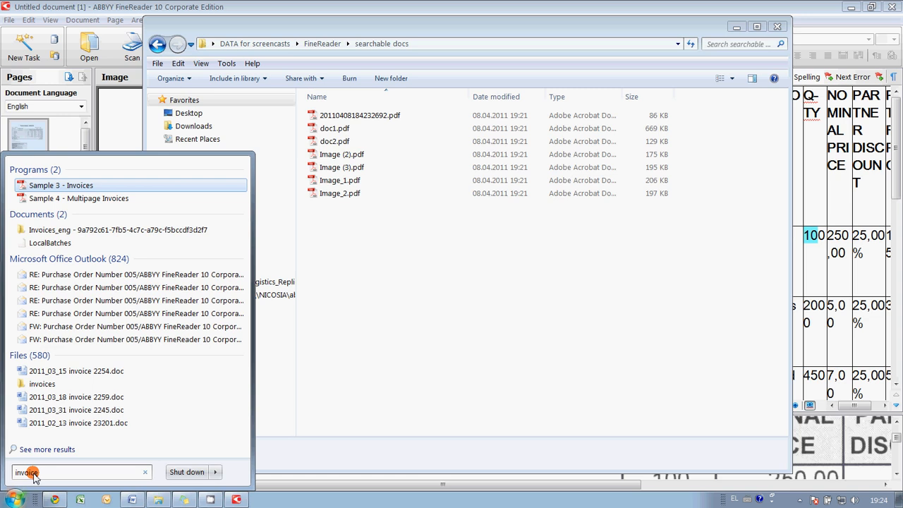
{"action": "type", "text": "luet"}
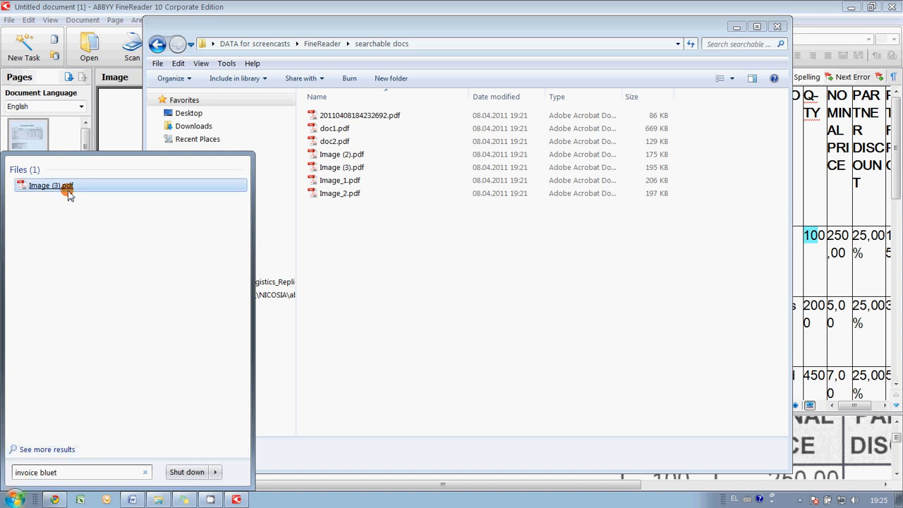
{"action": "mouse_move", "coordinate": [50, 185]}
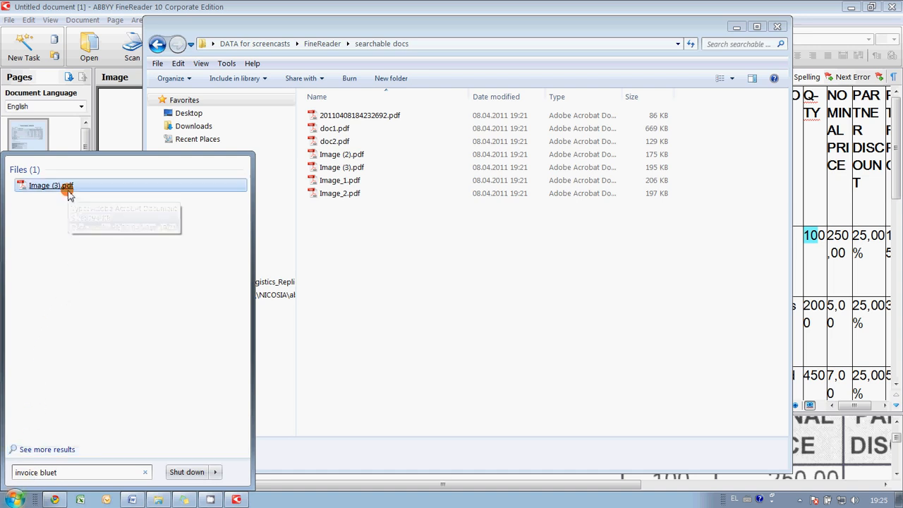
- Load Image (3).pdf, select its 'Bluetooth mouse' text and move the window aside
{"action": "left_click", "coordinate": [68, 186]}
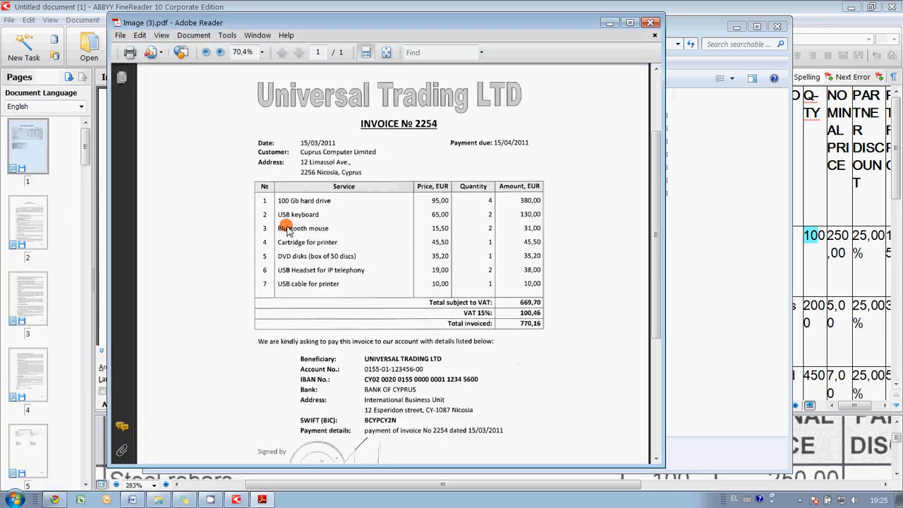
{"action": "scroll", "coordinate": [376, 136], "scroll_direction": "down", "scroll_amount": 2}
{"action": "left_click_drag", "start_coordinate": [329, 228], "coordinate": [278, 228]}
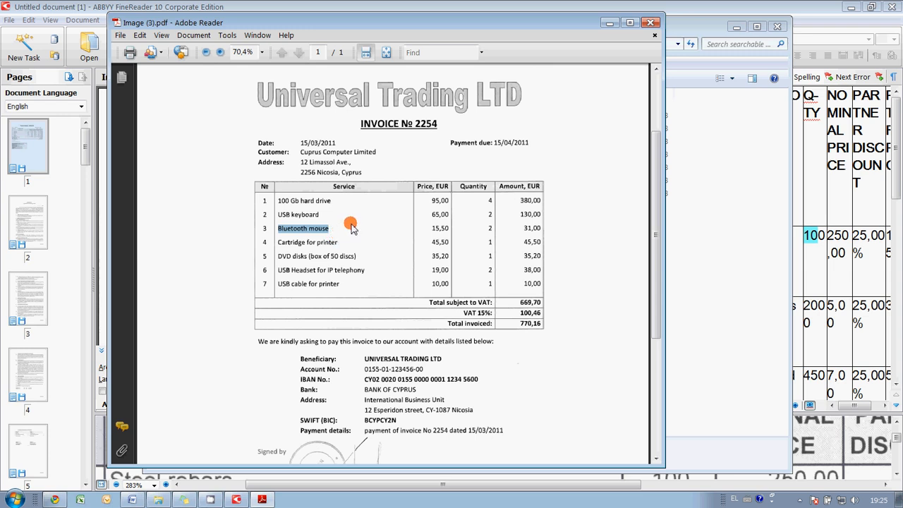
{"action": "scroll", "coordinate": [351, 226], "scroll_direction": "down", "scroll_amount": 2}
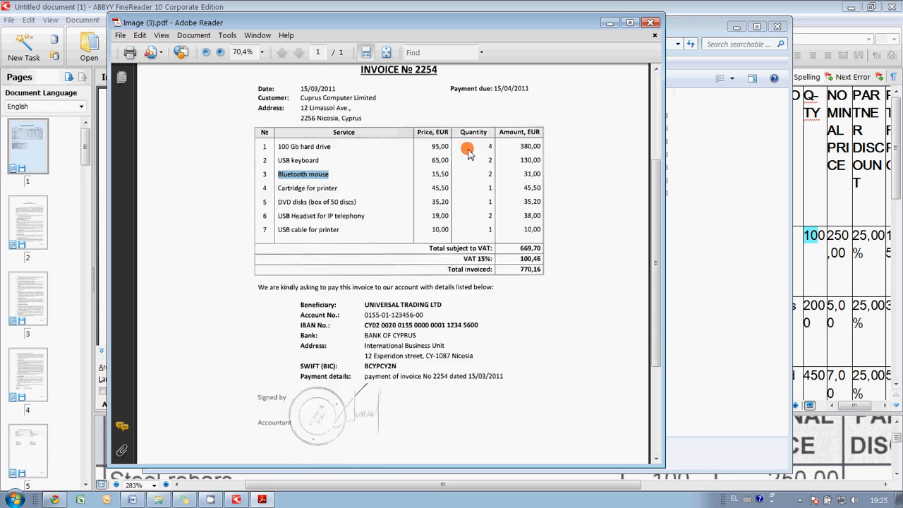
{"action": "left_click_drag", "start_coordinate": [191, 24], "coordinate": [444, 146]}
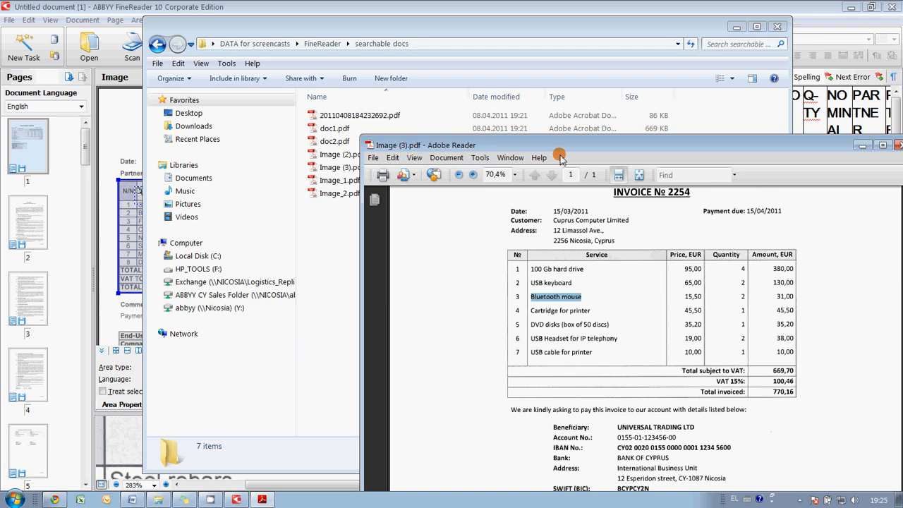
- Reopen Image (3).pdf from the folder, select 'Cuprus Computer Limited', then close it
{"action": "left_click_drag", "start_coordinate": [406, 149], "coordinate": [630, 150]}
{"action": "left_click", "coordinate": [701, 146]}
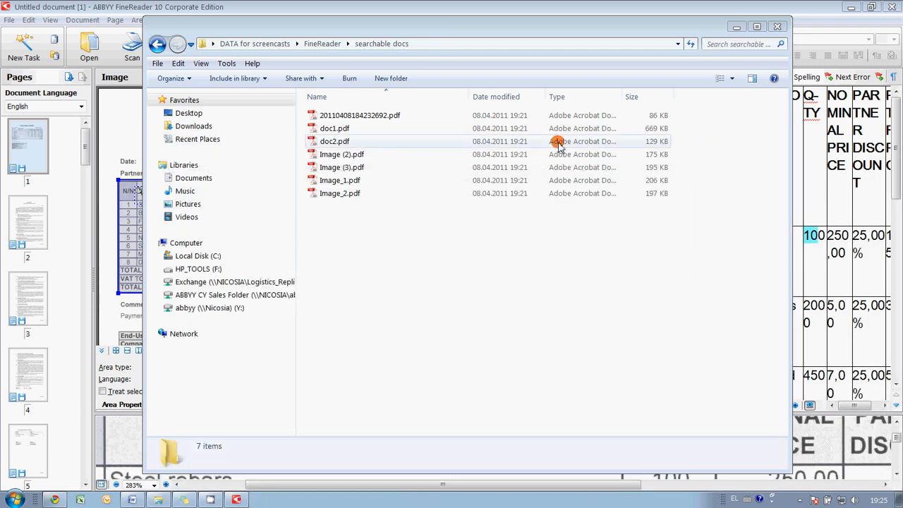
{"action": "double_click", "coordinate": [356, 169]}
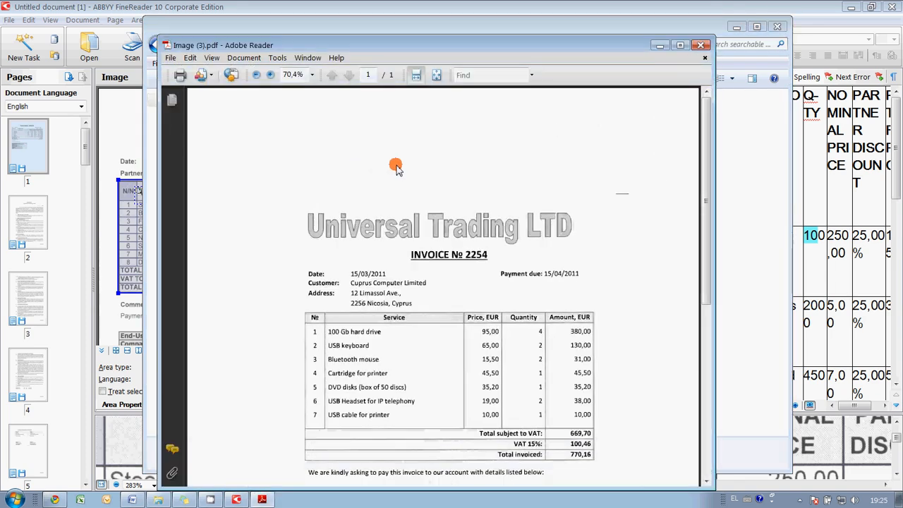
{"action": "scroll", "coordinate": [396, 166], "scroll_direction": "down", "scroll_amount": 2}
{"action": "left_click_drag", "start_coordinate": [423, 233], "coordinate": [349, 231]}
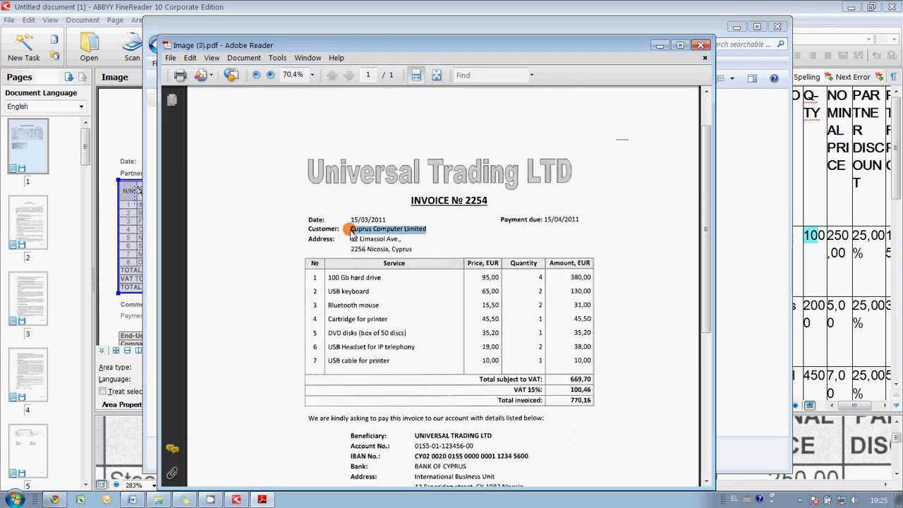
{"action": "left_click", "coordinate": [702, 47]}
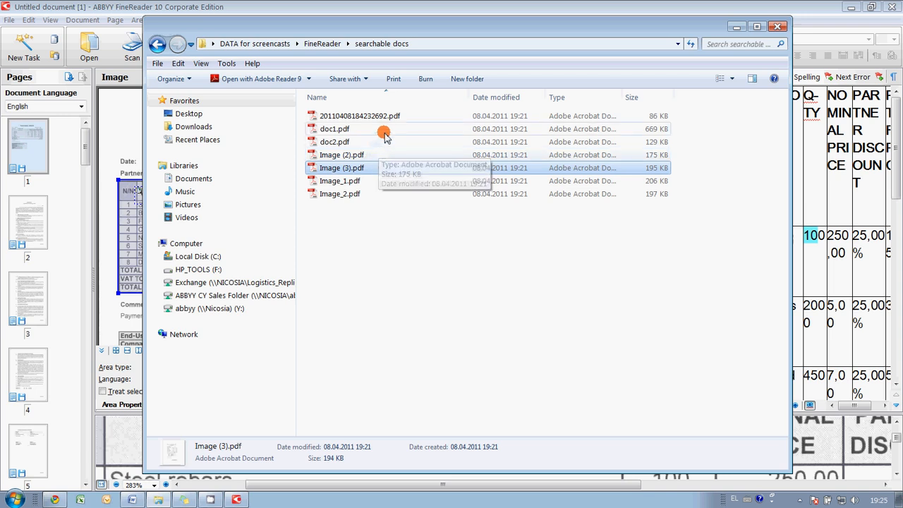
{"action": "left_click", "coordinate": [324, 44]}
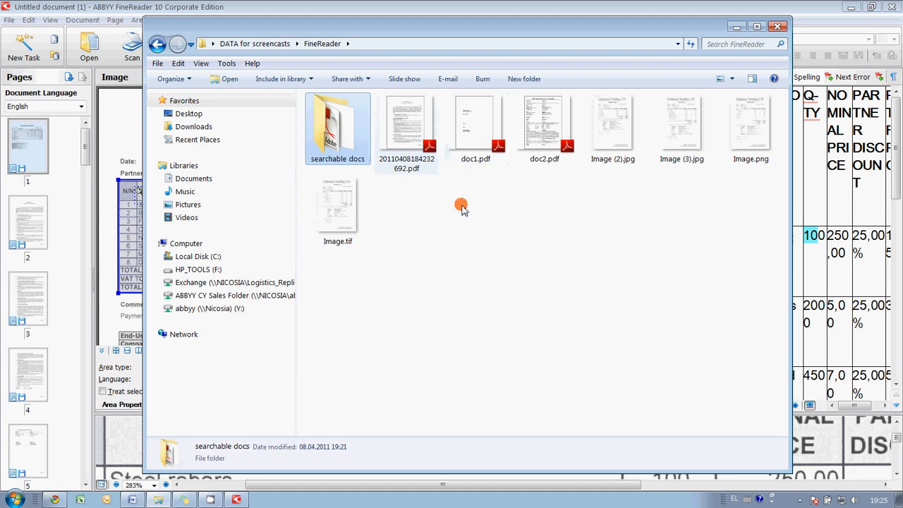
{"action": "double_click", "coordinate": [407, 130]}
{"action": "scroll", "coordinate": [419, 196], "scroll_direction": "down", "scroll_amount": 3}
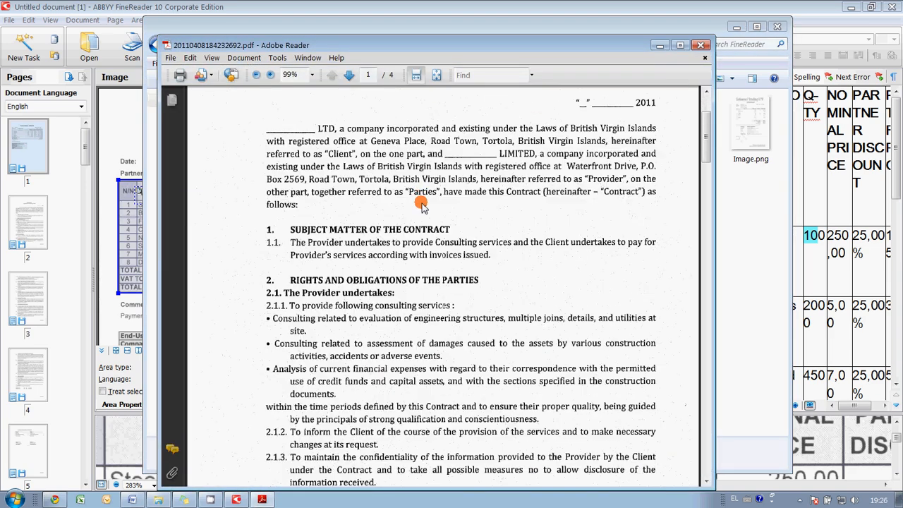
{"action": "scroll", "coordinate": [388, 254], "scroll_direction": "up", "scroll_amount": 3}
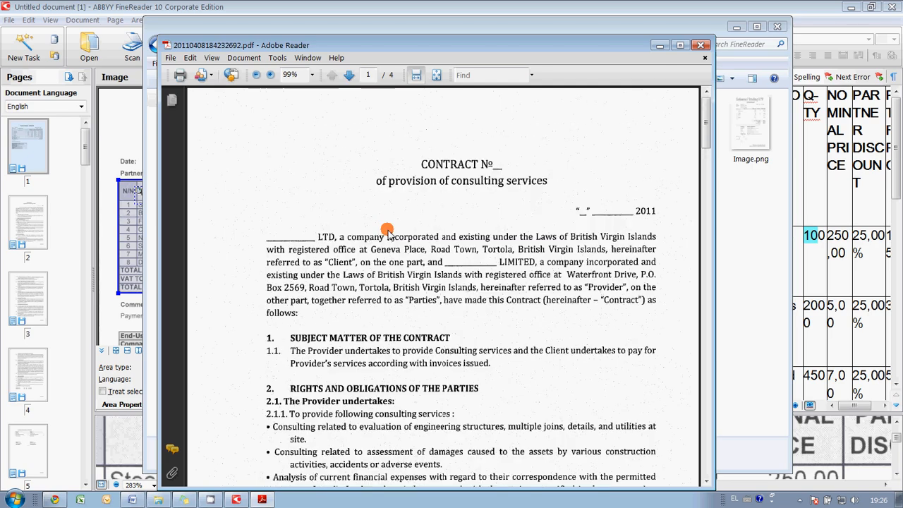
{"action": "scroll", "coordinate": [308, 177], "scroll_direction": "down", "scroll_amount": 10}
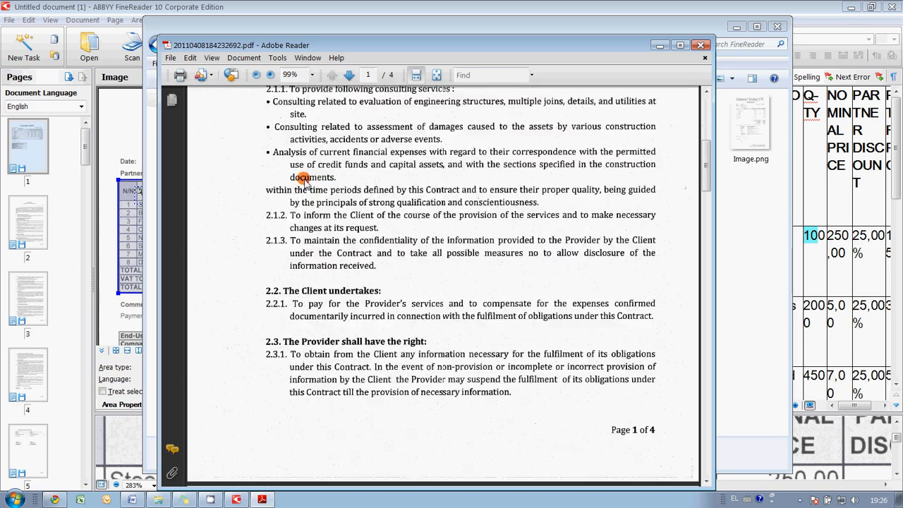
{"action": "scroll", "coordinate": [306, 178], "scroll_direction": "down", "scroll_amount": 10}
{"action": "scroll", "coordinate": [303, 180], "scroll_direction": "down", "scroll_amount": 10}
{"action": "scroll", "coordinate": [308, 184], "scroll_direction": "down", "scroll_amount": 8}
{"action": "scroll", "coordinate": [314, 205], "scroll_direction": "up", "scroll_amount": 9}
{"action": "scroll", "coordinate": [318, 215], "scroll_direction": "up", "scroll_amount": 8}
{"action": "scroll", "coordinate": [319, 215], "scroll_direction": "up", "scroll_amount": 3}
{"action": "scroll", "coordinate": [317, 254], "scroll_direction": "up", "scroll_amount": 8}
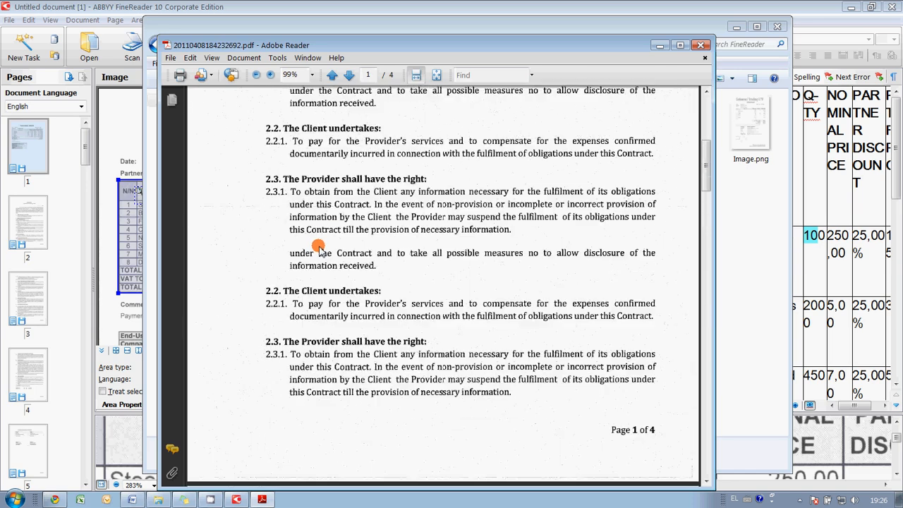
{"action": "scroll", "coordinate": [318, 247], "scroll_direction": "up", "scroll_amount": 10}
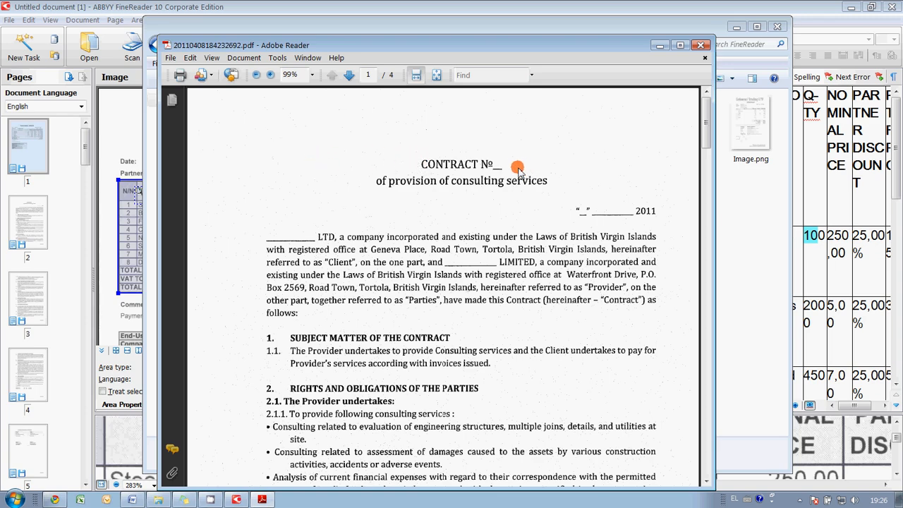
{"action": "scroll", "coordinate": [513, 164], "scroll_direction": "down", "scroll_amount": 8}
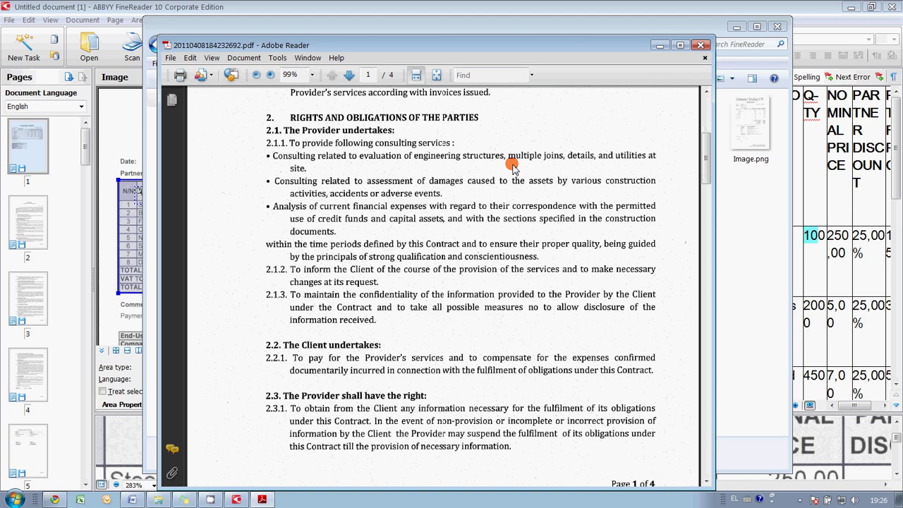
{"action": "scroll", "coordinate": [512, 167], "scroll_direction": "down", "scroll_amount": 9}
{"action": "scroll", "coordinate": [511, 168], "scroll_direction": "down", "scroll_amount": 12}
{"action": "scroll", "coordinate": [508, 169], "scroll_direction": "up", "scroll_amount": 12}
{"action": "scroll", "coordinate": [508, 169], "scroll_direction": "up", "scroll_amount": 8}
{"action": "scroll", "coordinate": [505, 190], "scroll_direction": "up", "scroll_amount": 8}
{"action": "scroll", "coordinate": [499, 203], "scroll_direction": "down", "scroll_amount": 10}
{"action": "scroll", "coordinate": [494, 169], "scroll_direction": "down", "scroll_amount": 10}
{"action": "scroll", "coordinate": [490, 177], "scroll_direction": "down", "scroll_amount": 10}
{"action": "scroll", "coordinate": [486, 205], "scroll_direction": "down", "scroll_amount": 10}
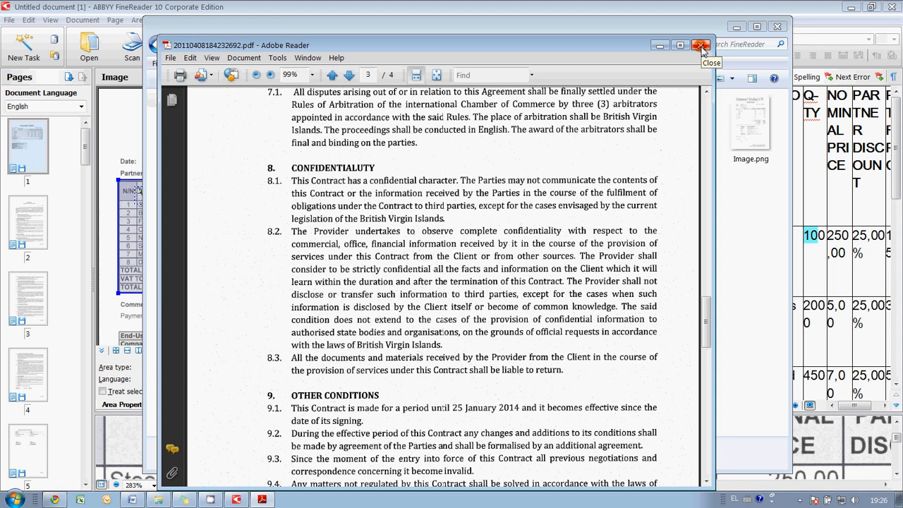
- Close the contract and convert its PDF into a Microsoft Word document via the FineReader context menu
{"action": "left_click", "coordinate": [701, 46]}
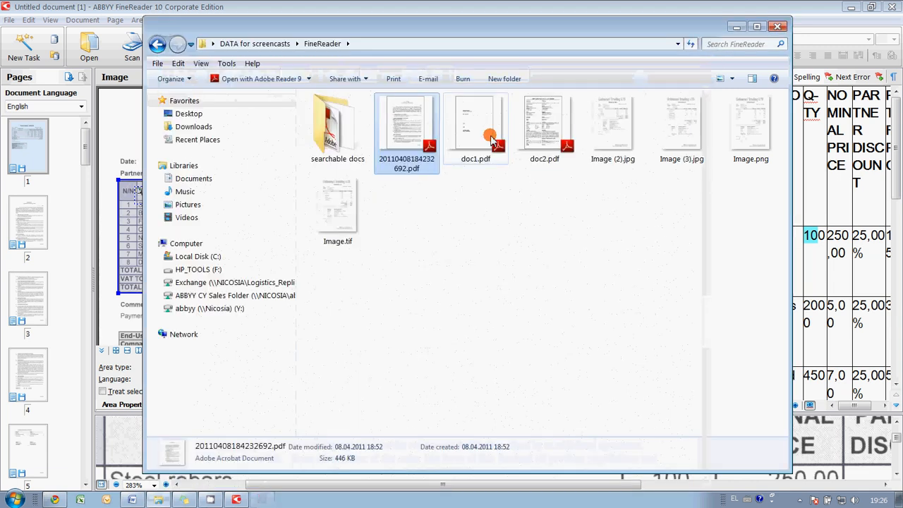
{"action": "right_click", "coordinate": [408, 132]}
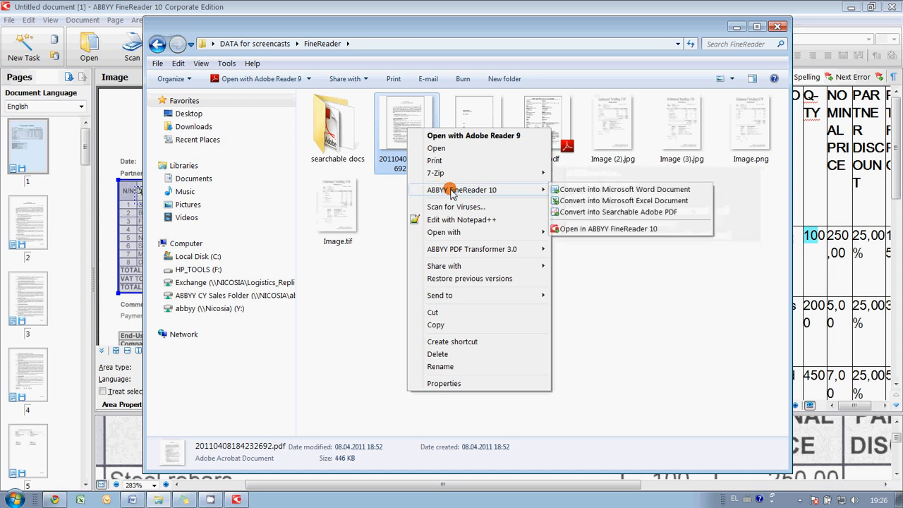
{"action": "mouse_move", "coordinate": [461, 190]}
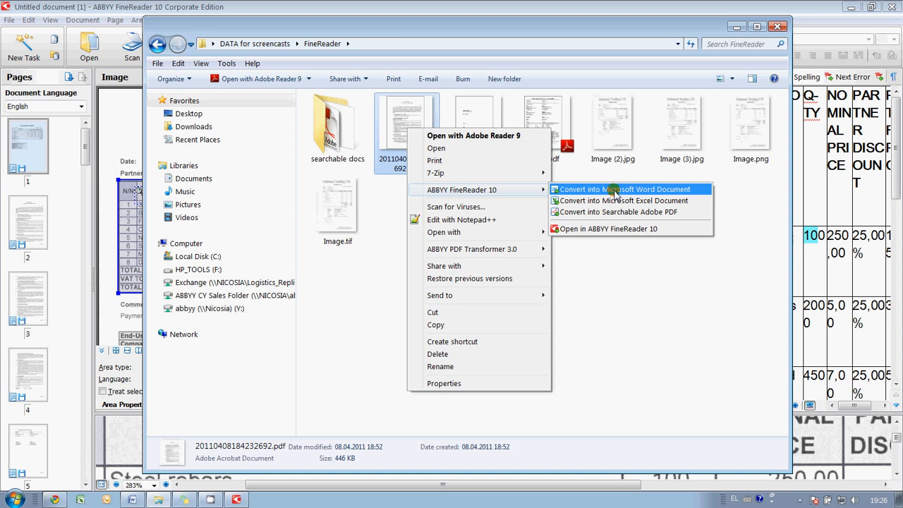
{"action": "left_click", "coordinate": [615, 194]}
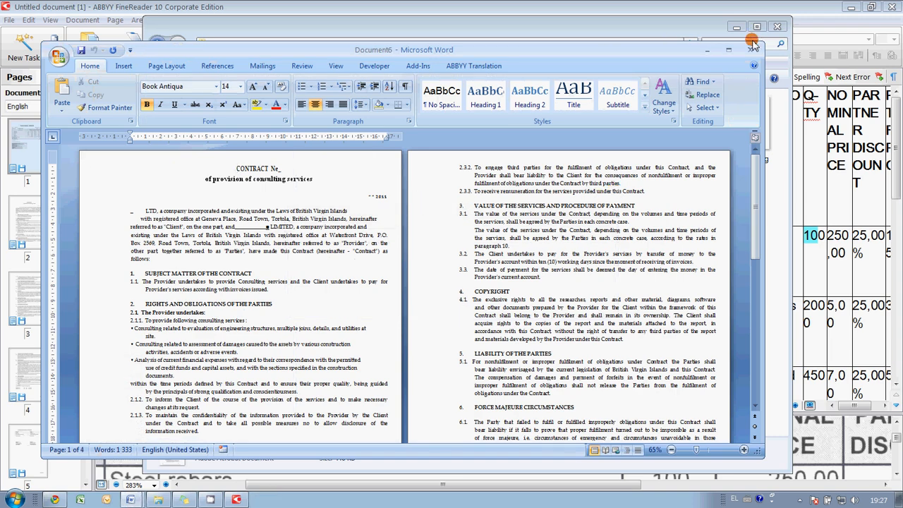
- Maximize Word, zoom the contract to 140% and select the blank before LIMITED to check the text
{"action": "left_click", "coordinate": [731, 50]}
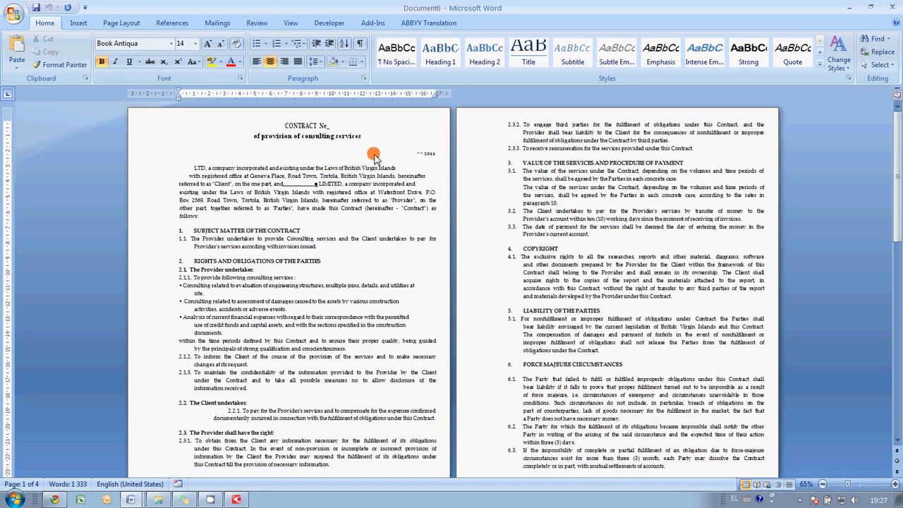
{"action": "left_click", "coordinate": [894, 484]}
{"action": "left_click", "coordinate": [895, 484]}
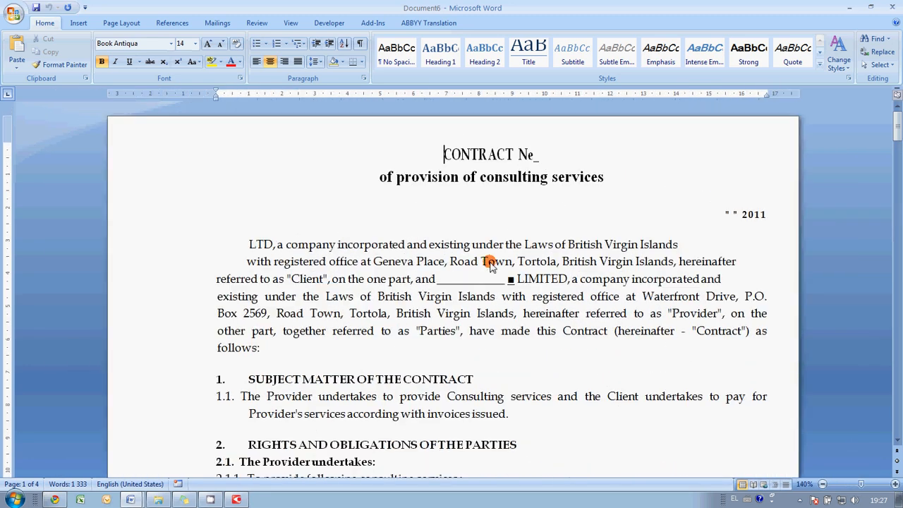
{"action": "scroll", "coordinate": [447, 234], "scroll_direction": "down", "scroll_amount": 3}
{"action": "scroll", "coordinate": [336, 240], "scroll_direction": "down", "scroll_amount": 1}
{"action": "scroll", "coordinate": [361, 236], "scroll_direction": "up", "scroll_amount": 5}
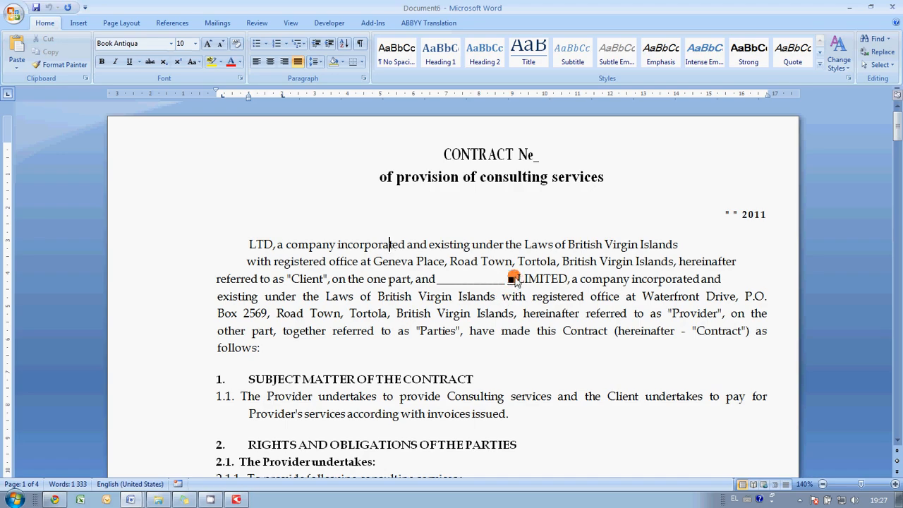
{"action": "left_click_drag", "start_coordinate": [516, 279], "coordinate": [455, 281]}
{"action": "scroll", "coordinate": [485, 227], "scroll_direction": "down", "scroll_amount": 10}
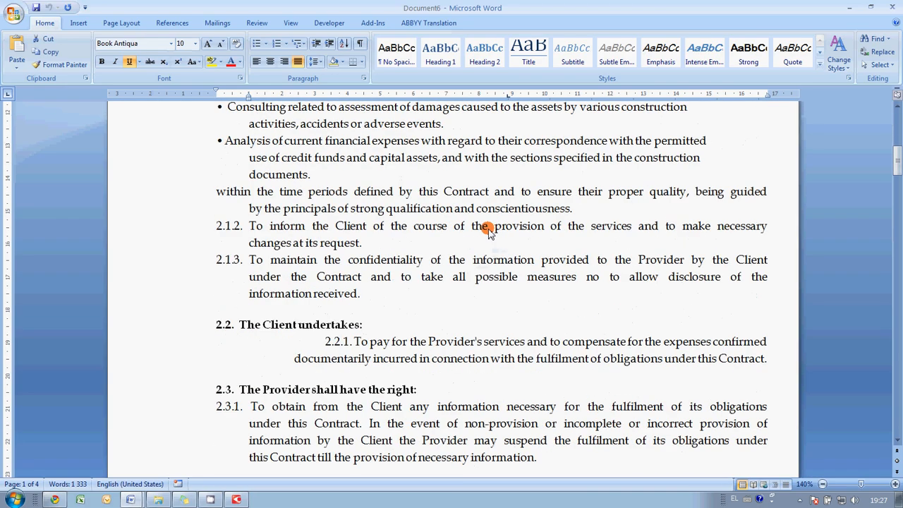
{"action": "scroll", "coordinate": [485, 228], "scroll_direction": "down", "scroll_amount": 8}
{"action": "scroll", "coordinate": [486, 229], "scroll_direction": "down", "scroll_amount": 8}
{"action": "scroll", "coordinate": [487, 230], "scroll_direction": "down", "scroll_amount": 8}
{"action": "scroll", "coordinate": [487, 229], "scroll_direction": "down", "scroll_amount": 5}
{"action": "scroll", "coordinate": [487, 229], "scroll_direction": "up", "scroll_amount": 3}
{"action": "scroll", "coordinate": [487, 230], "scroll_direction": "up", "scroll_amount": 10}
{"action": "scroll", "coordinate": [486, 229], "scroll_direction": "up", "scroll_amount": 5}
{"action": "scroll", "coordinate": [487, 229], "scroll_direction": "up", "scroll_amount": 8}
{"action": "scroll", "coordinate": [485, 227], "scroll_direction": "down", "scroll_amount": 2}
{"action": "scroll", "coordinate": [483, 226], "scroll_direction": "down", "scroll_amount": 10}
{"action": "scroll", "coordinate": [482, 226], "scroll_direction": "down", "scroll_amount": 10}
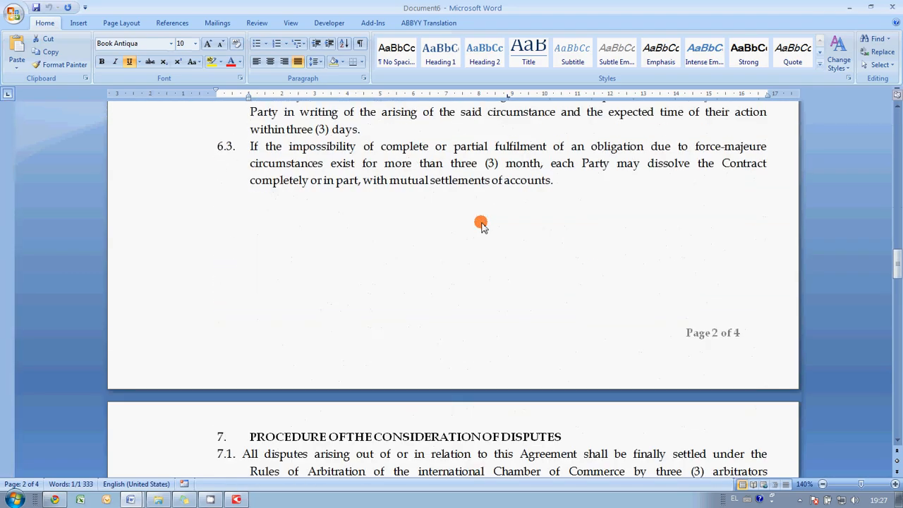
{"action": "scroll", "coordinate": [480, 224], "scroll_direction": "up", "scroll_amount": 10}
{"action": "scroll", "coordinate": [480, 224], "scroll_direction": "up", "scroll_amount": 5}
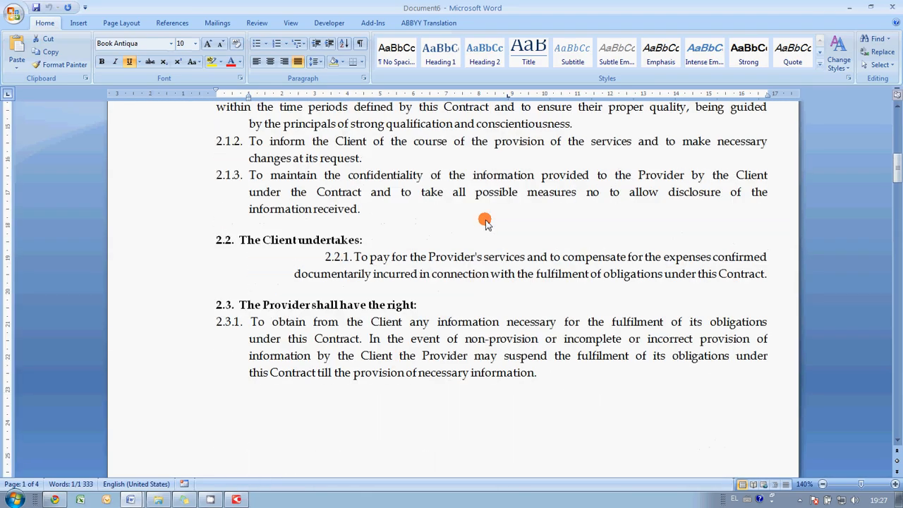
- Close the converted contract in Word, answering the save prompt, returning to the FineReader folder
{"action": "left_click", "coordinate": [891, 7]}
{"action": "left_click", "coordinate": [455, 281]}
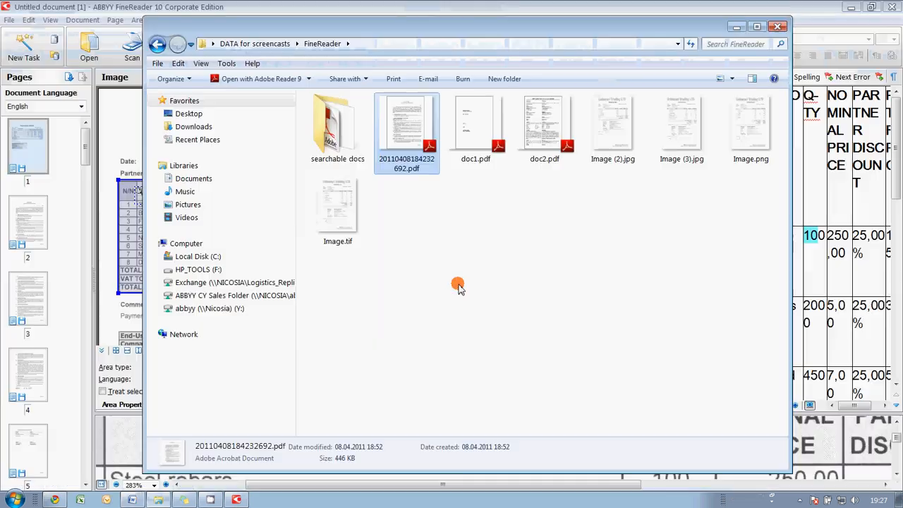